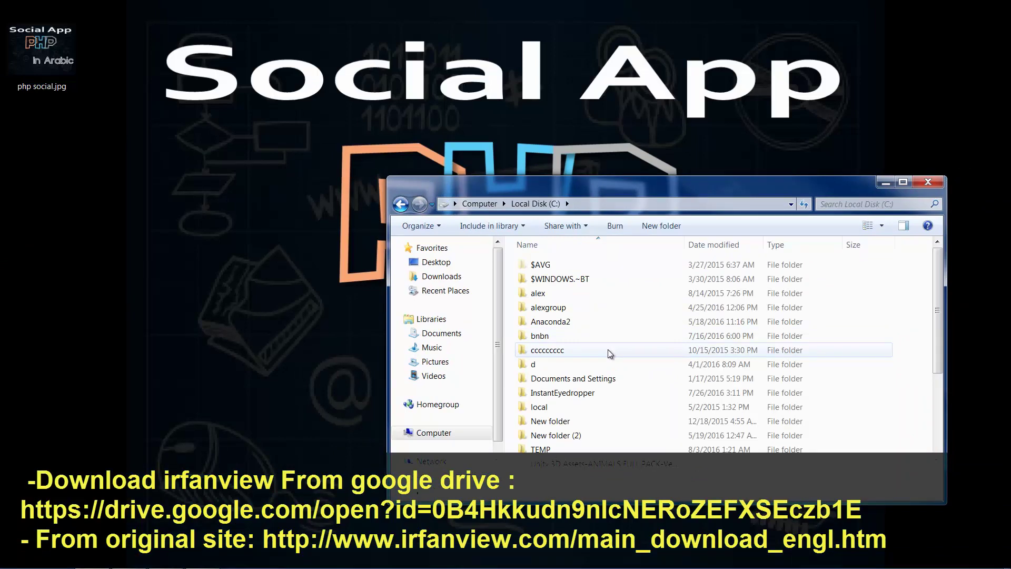
# Step: Navigate from drive C to the wallpaper folder wamp\www\img\HD
pyautogui.scroll(-3, 608, 353)
pyautogui.click(539, 388)
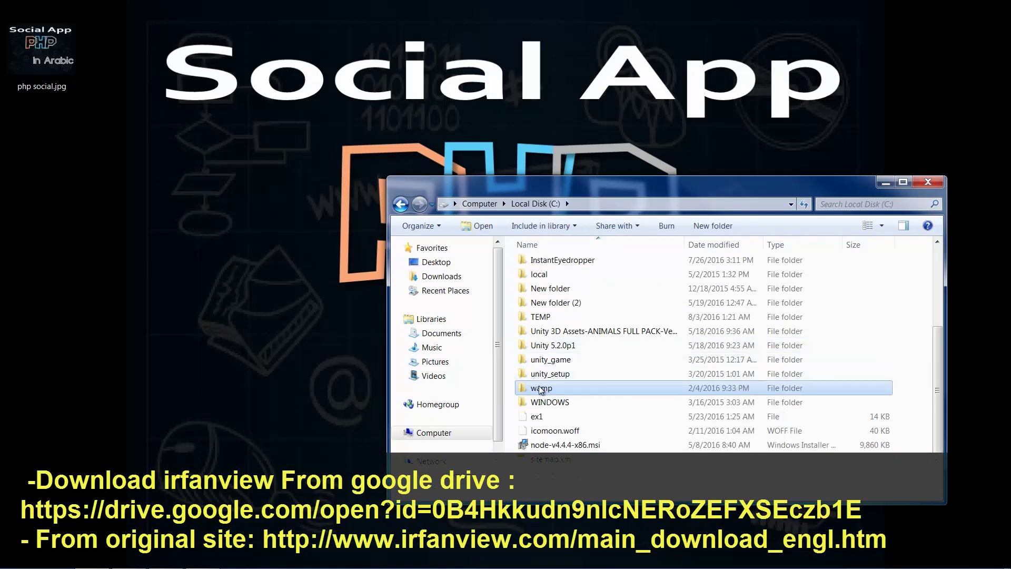
pyautogui.doubleClick(540, 389)
pyautogui.click(548, 392)
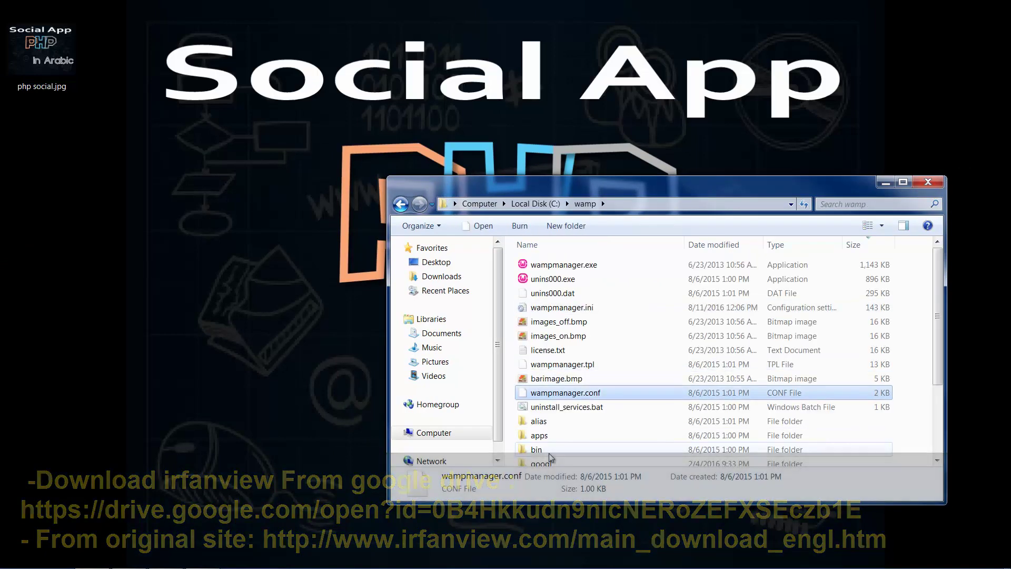
pyautogui.scroll(-3, 550, 457)
pyautogui.doubleClick(543, 454)
pyautogui.scroll(-5, 738, 342)
pyautogui.click(827, 293)
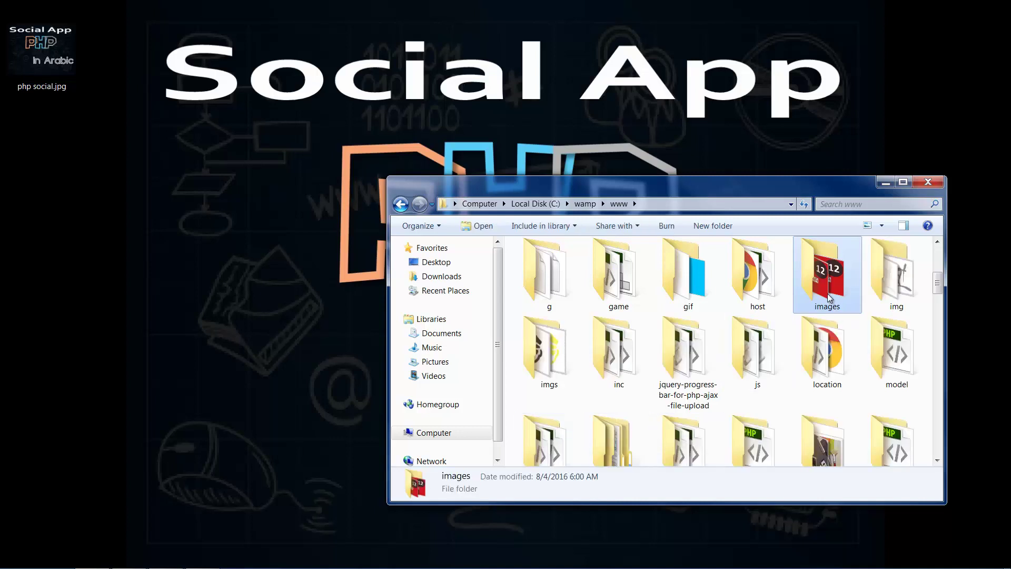
pyautogui.doubleClick(827, 292)
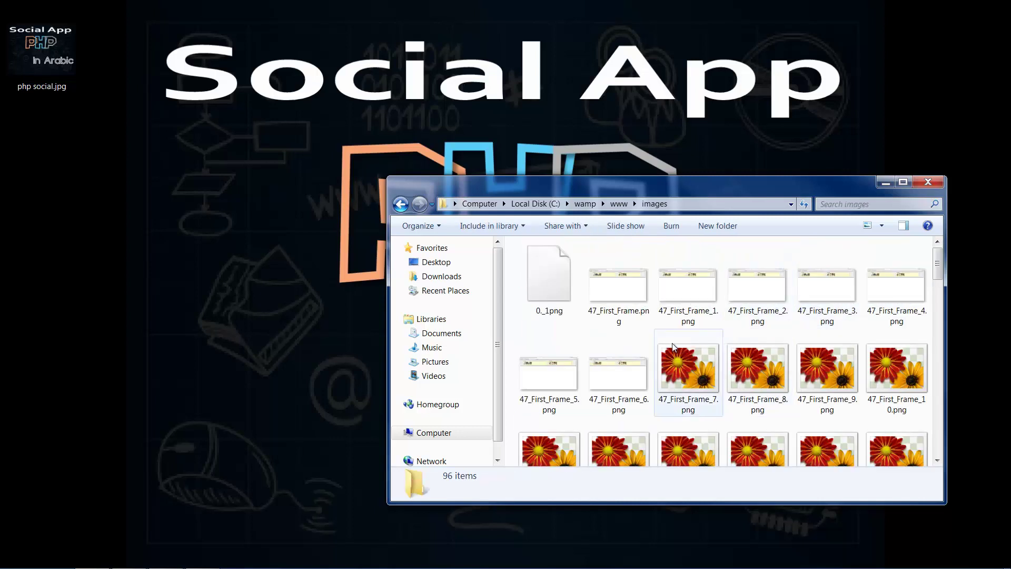
pyautogui.scroll(-1, 672, 347)
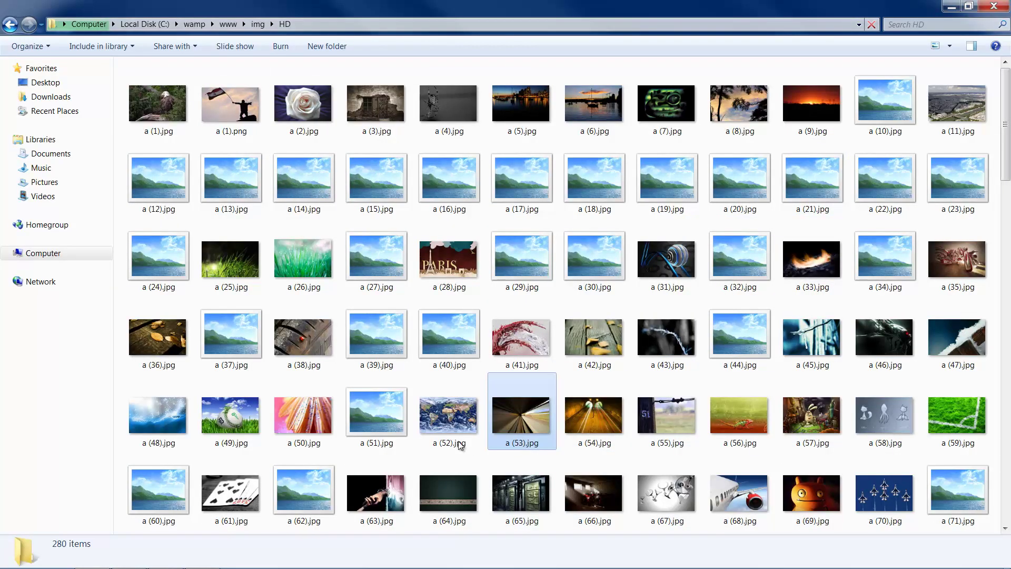
# Step: Check the file sizes of a (52).jpg and a (62).jpg in the HD folder
pyautogui.click(459, 445)
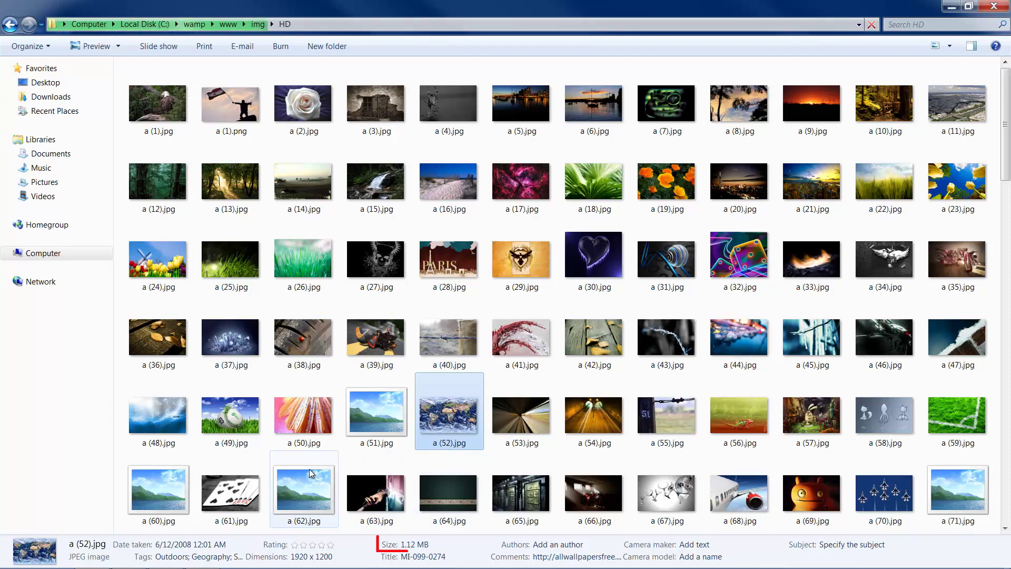
pyautogui.moveTo(311, 473)
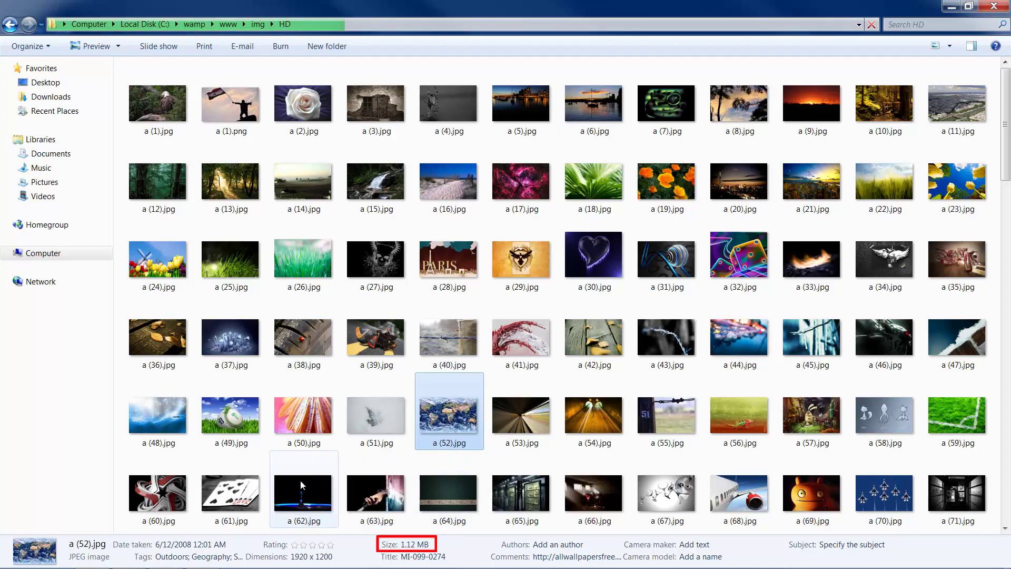
pyautogui.click(302, 482)
# Step: Open a (122).jpg from the HD folder in IrfanView
pyautogui.scroll(-5, 305, 488)
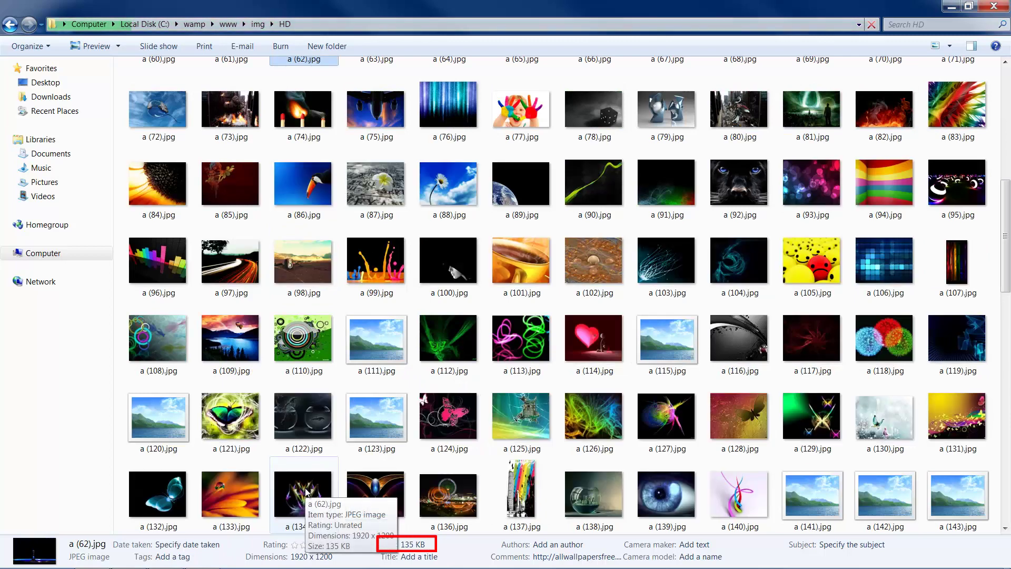
pyautogui.click(295, 438)
pyautogui.rightClick(295, 437)
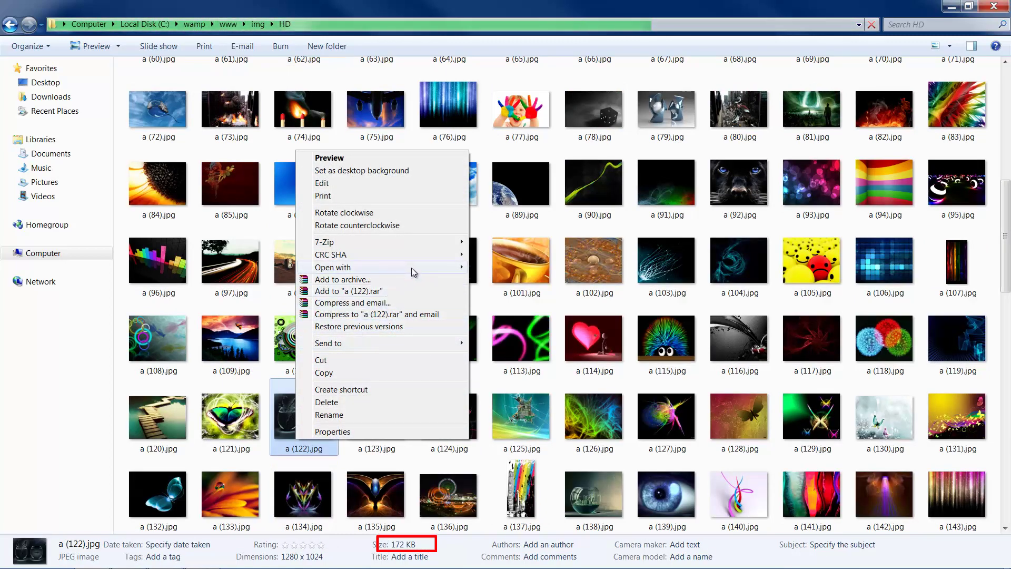
pyautogui.moveTo(413, 269)
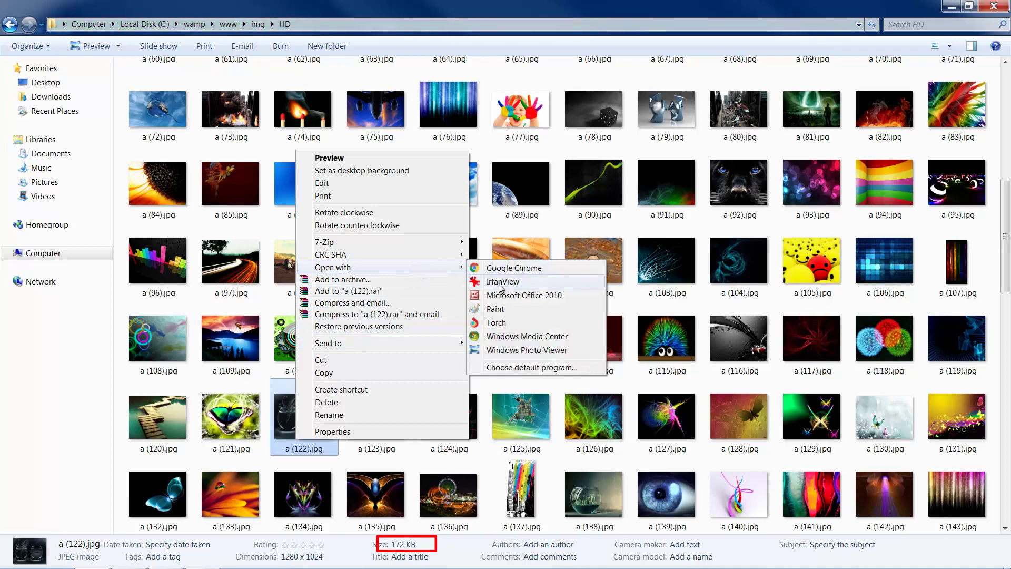
pyautogui.click(503, 281)
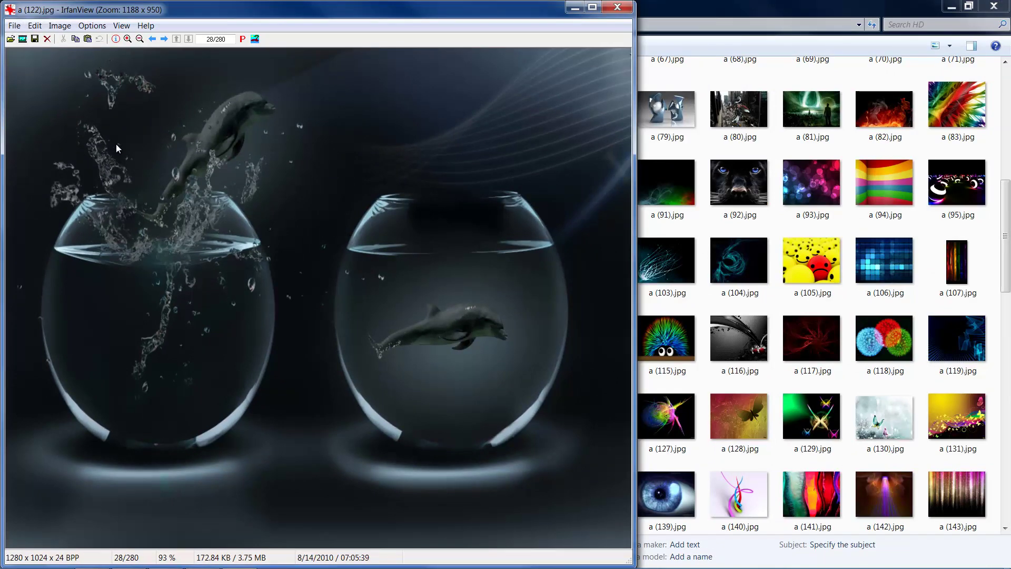
# Step: Resize the image to a width of 350 pixels with the aspect ratio preserved
pyautogui.hotkey('ctrl', 'r')
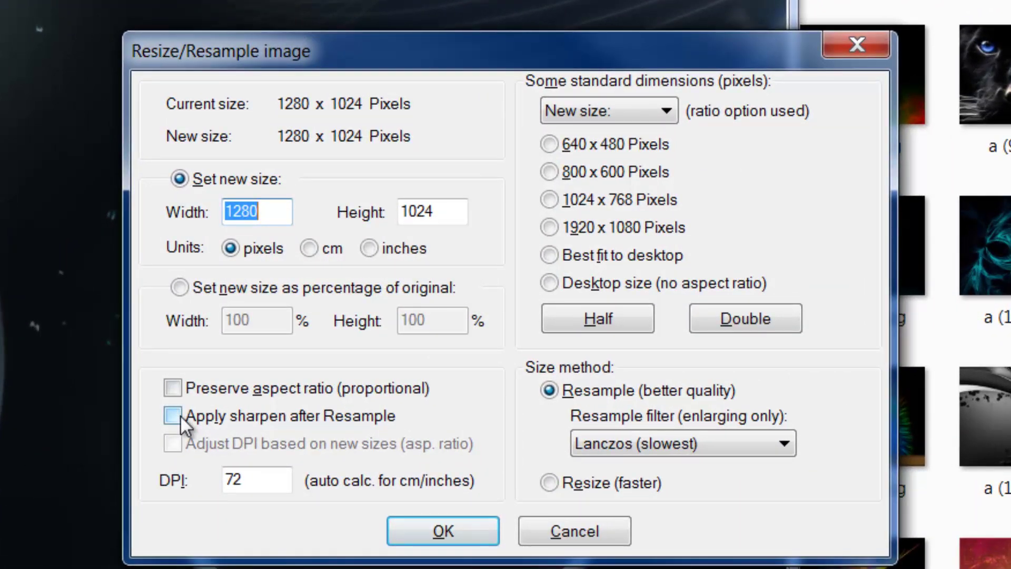
pyautogui.click(178, 390)
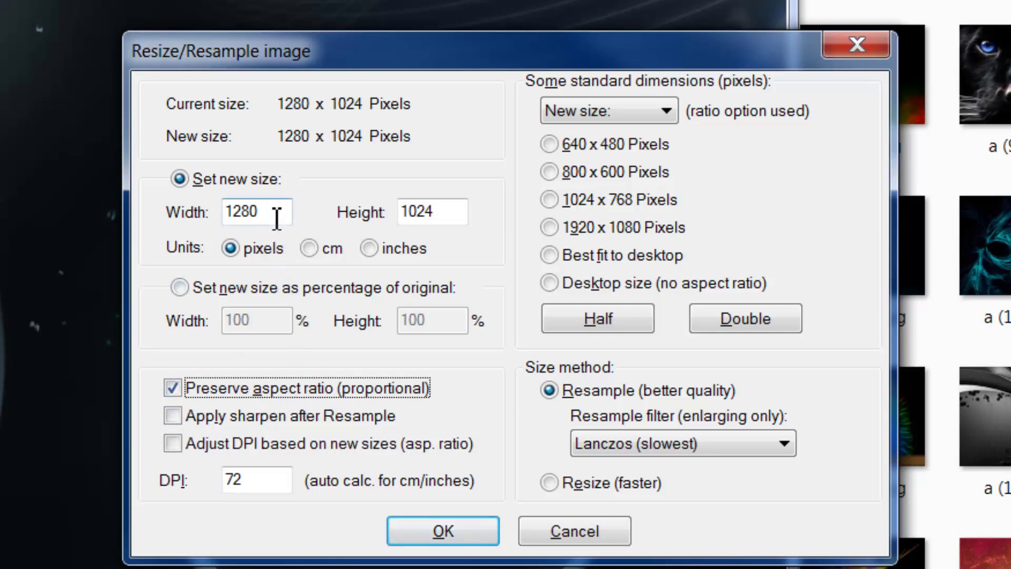
pyautogui.doubleClick(276, 216)
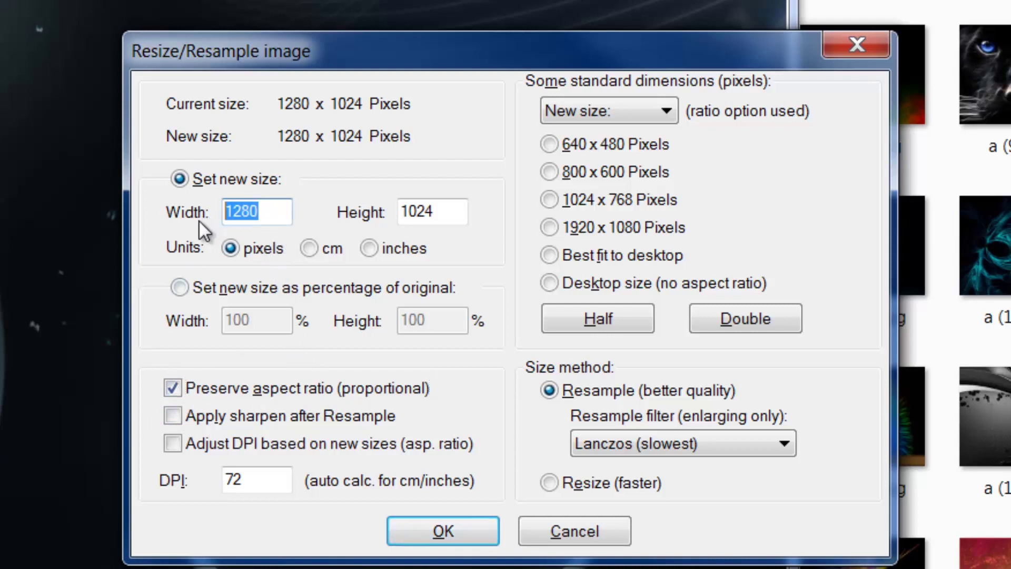
pyautogui.write('350')
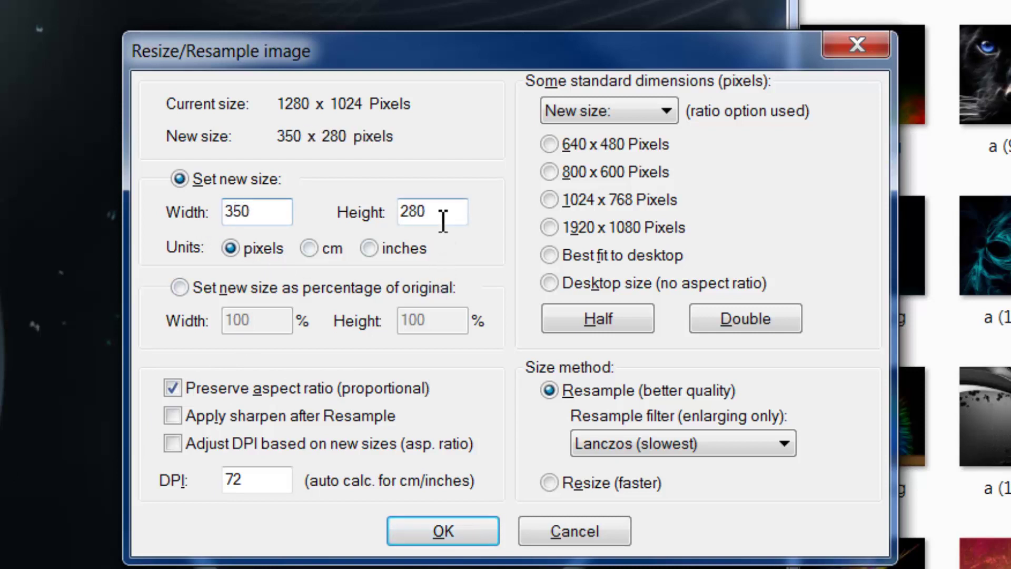
pyautogui.click(453, 527)
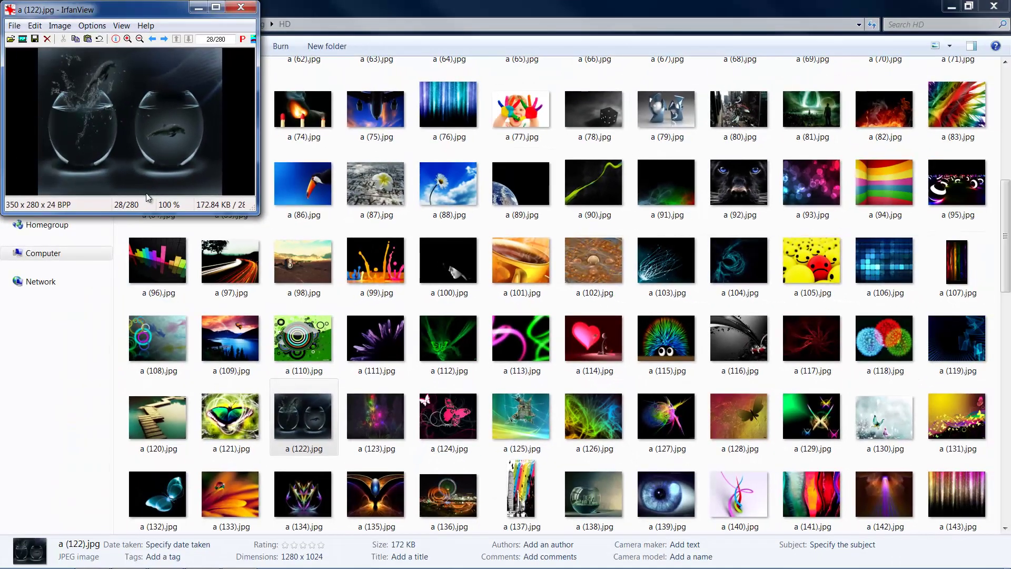
# Step: Save the resized image to the Desktop as a (122) in JPG format with a save quality of 77
pyautogui.hotkey('ctrl', 's')
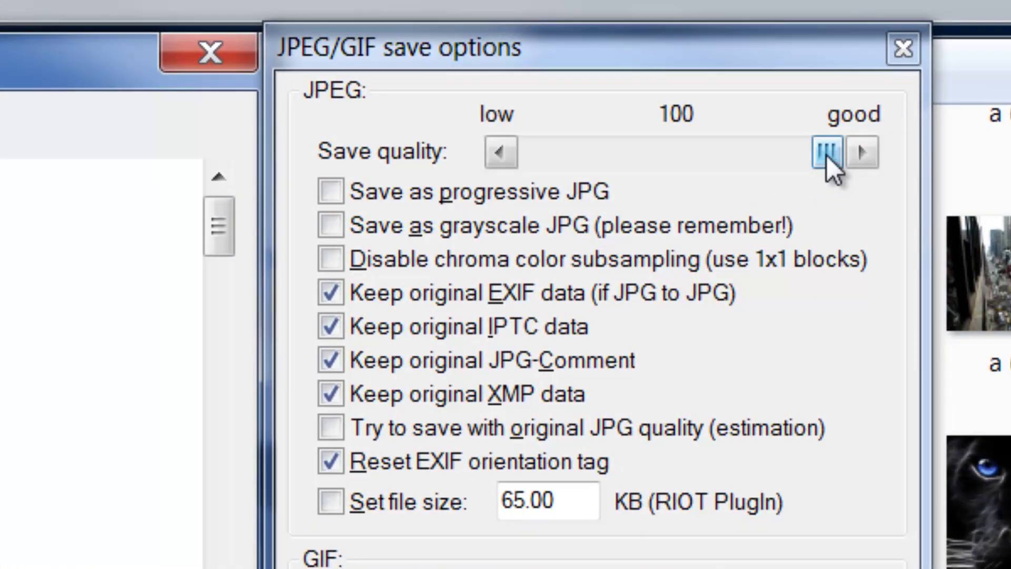
pyautogui.moveTo(826, 155); pyautogui.dragTo(756, 147)
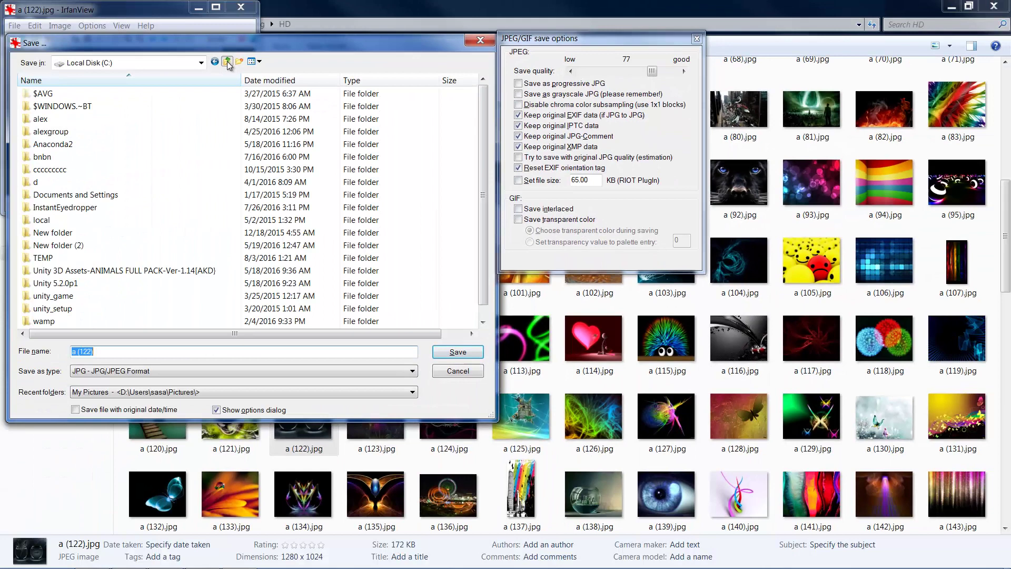
pyautogui.click(228, 62)
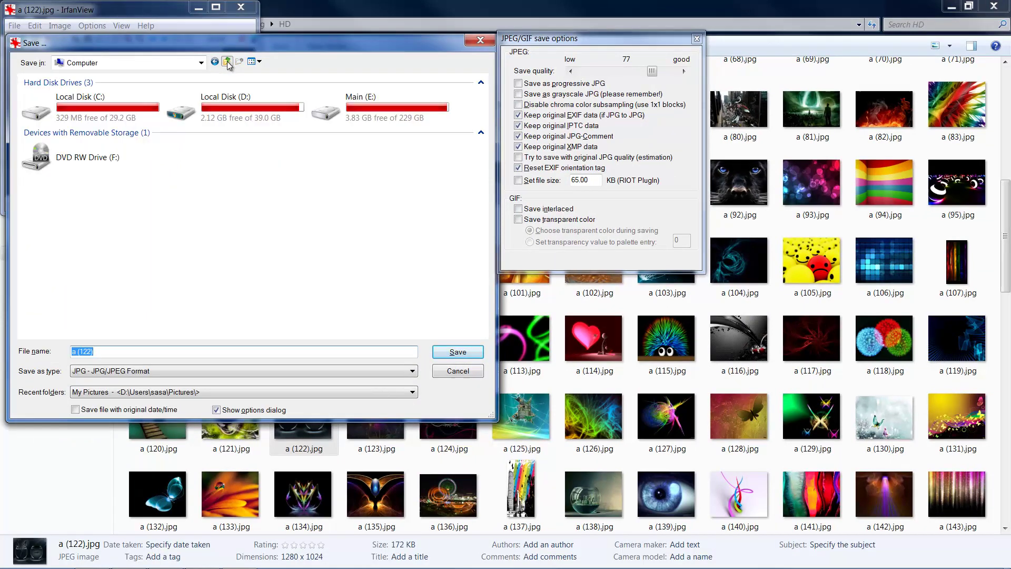
pyautogui.click(228, 61)
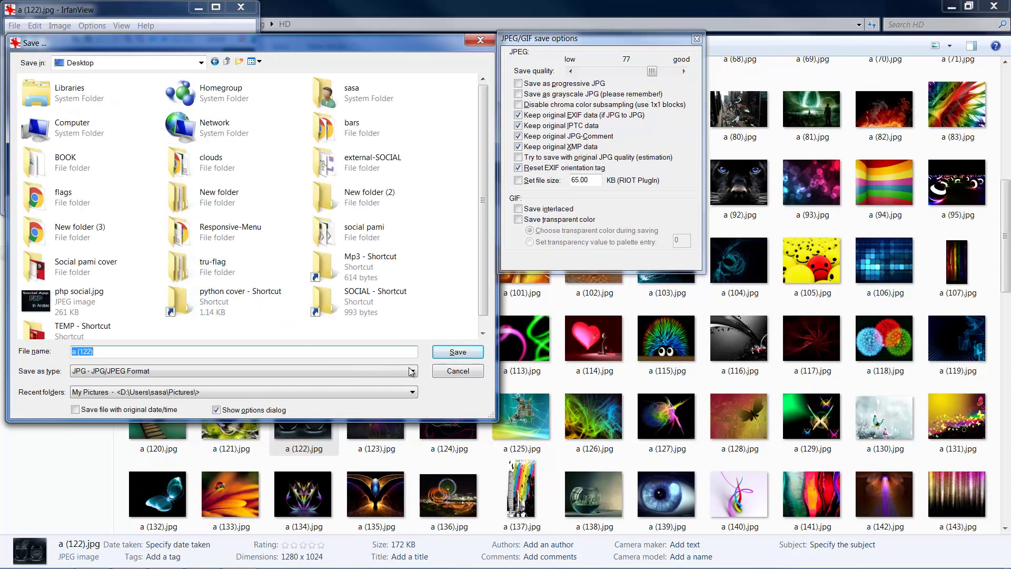
pyautogui.click(451, 352)
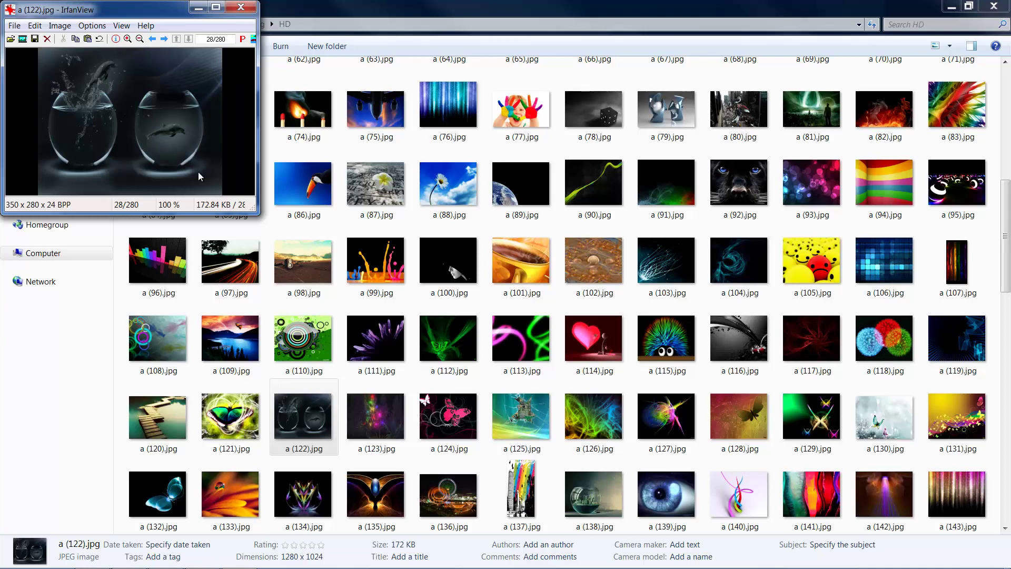
# Step: Undo the resize and open the saved Desktop copy of a (122).jpg for comparison
pyautogui.hotkey('ctrl', 'z')
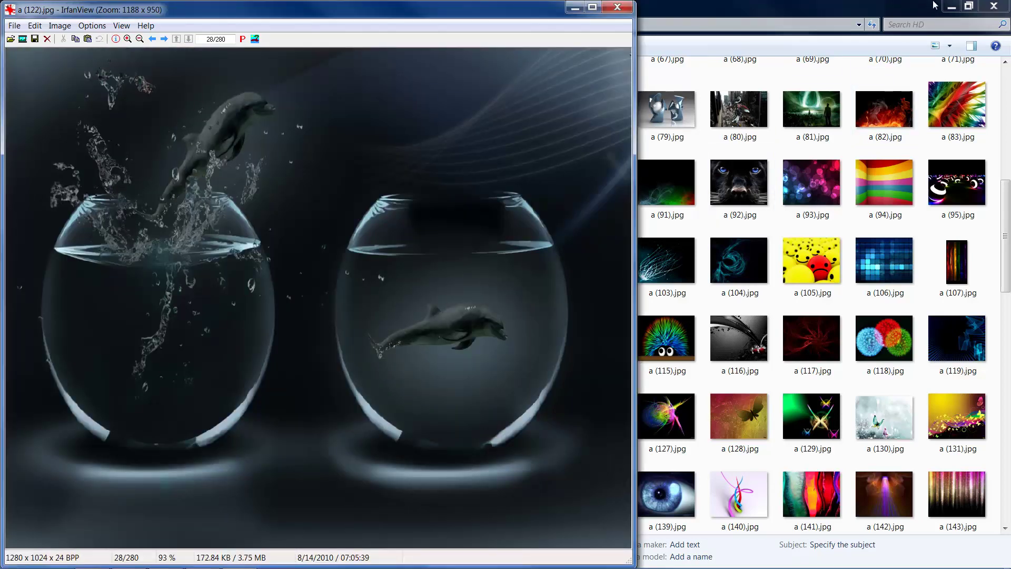
pyautogui.click(949, 7)
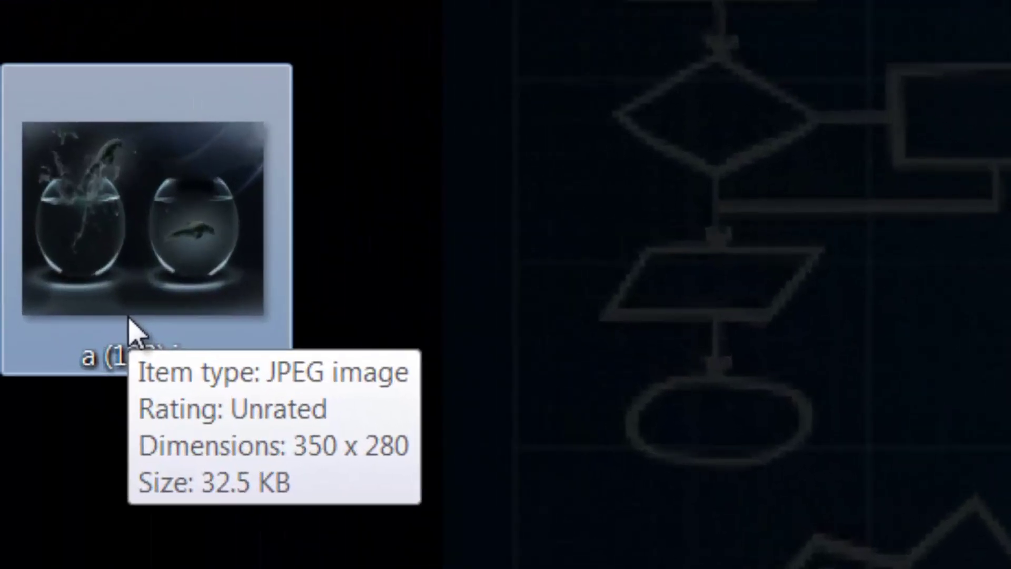
pyautogui.doubleClick(129, 319)
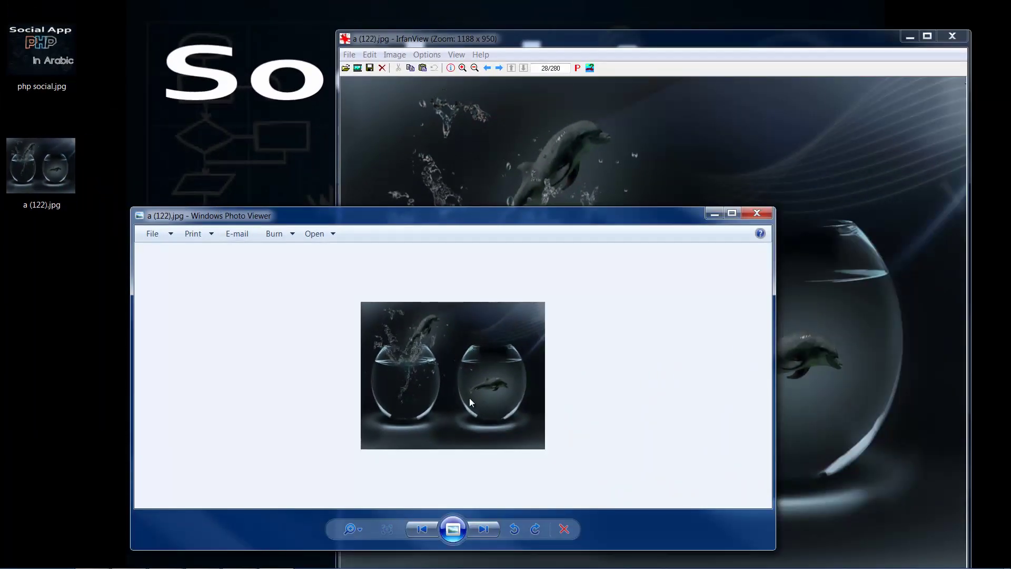
# Step: Return to IrfanView and open Batch Conversion/Rename
pyautogui.click(924, 415)
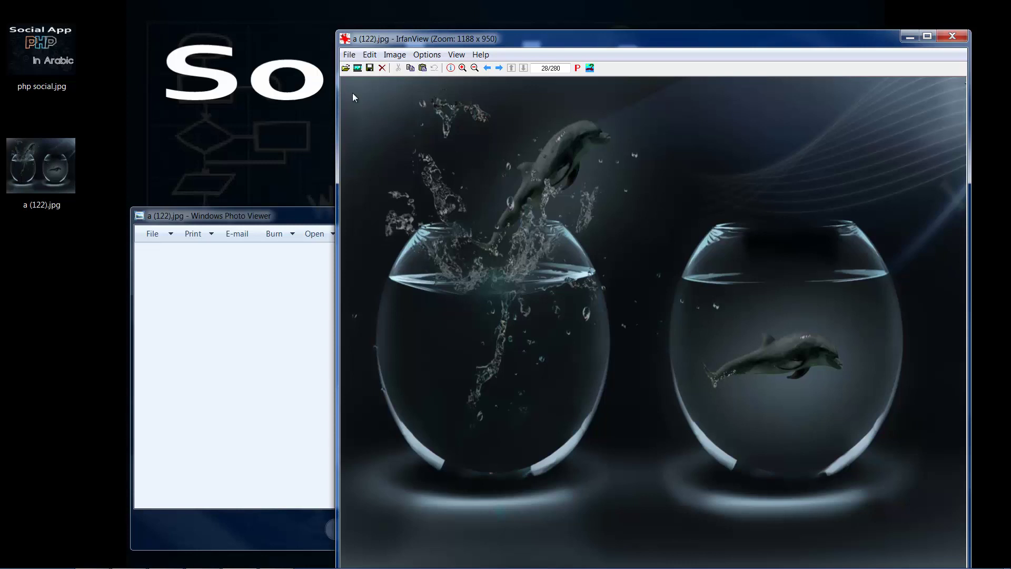
pyautogui.click(350, 56)
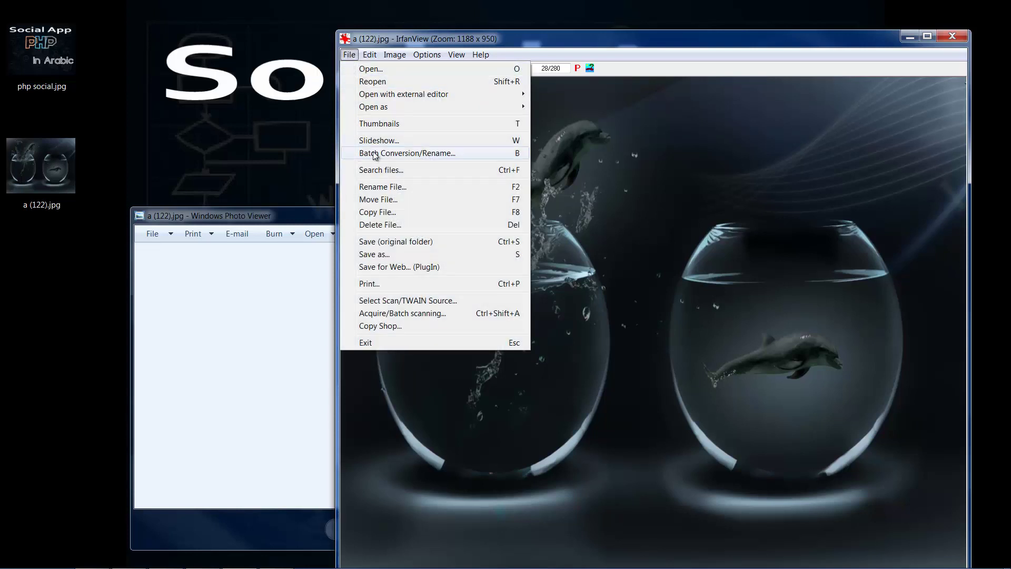
pyautogui.click(426, 154)
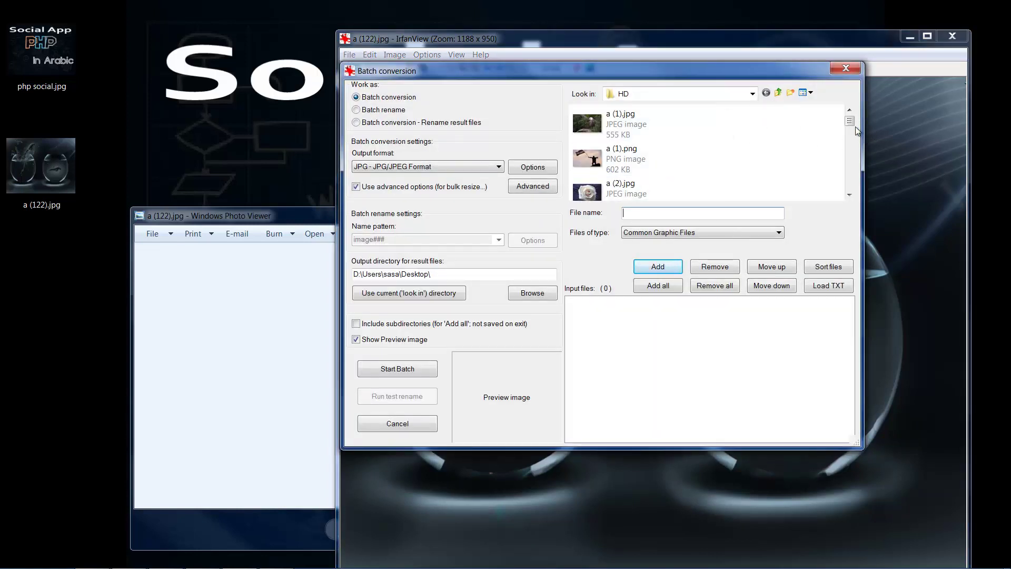
# Step: Add a (153).jpg, a (155).jpg and a (156).jpg from the HD folder to the batch input files
pyautogui.scroll(-10, 851, 136)
pyautogui.click(619, 148)
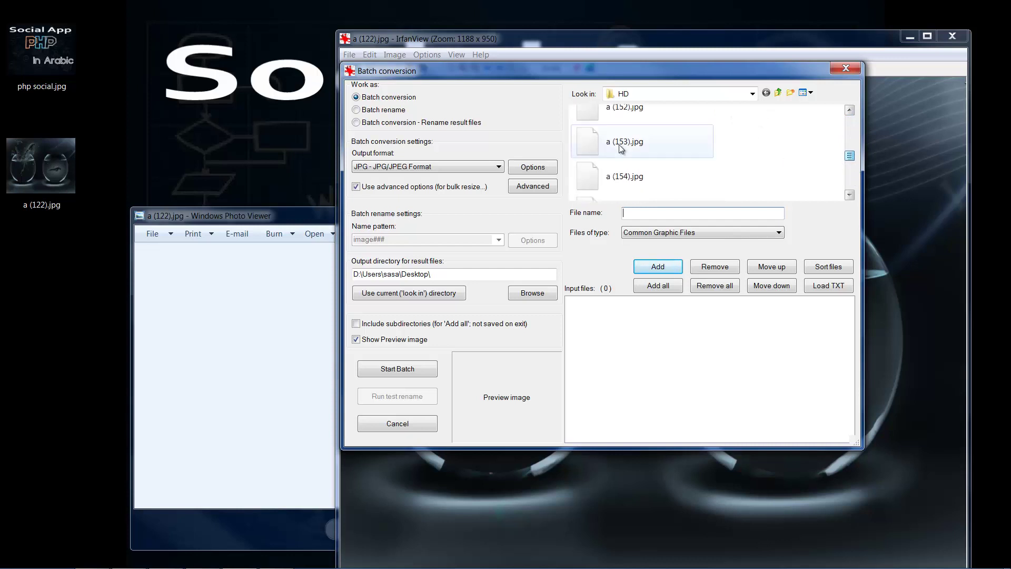
pyautogui.scroll(-1, 647, 153)
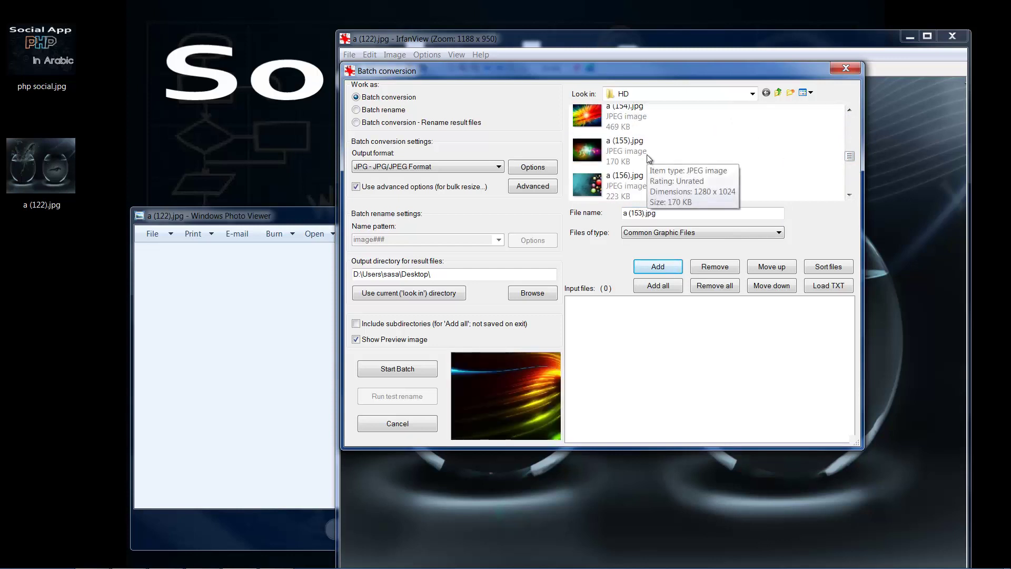
pyautogui.keyDown('ctrl'); pyautogui.click(645, 156); pyautogui.keyUp('ctrl')
pyautogui.keyDown('ctrl'); pyautogui.click(644, 179); pyautogui.keyUp('ctrl')
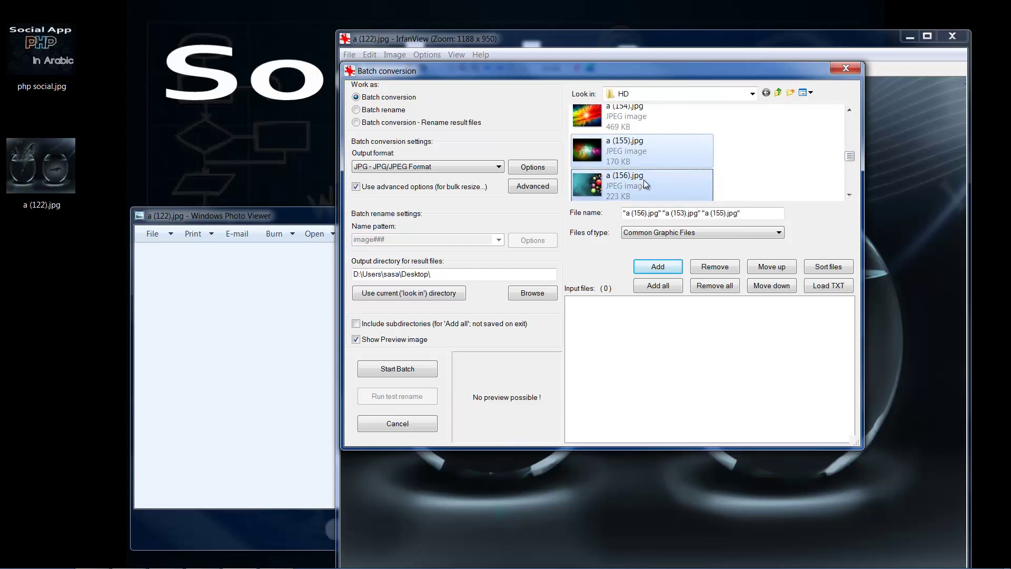
pyautogui.scroll(1, 634, 151)
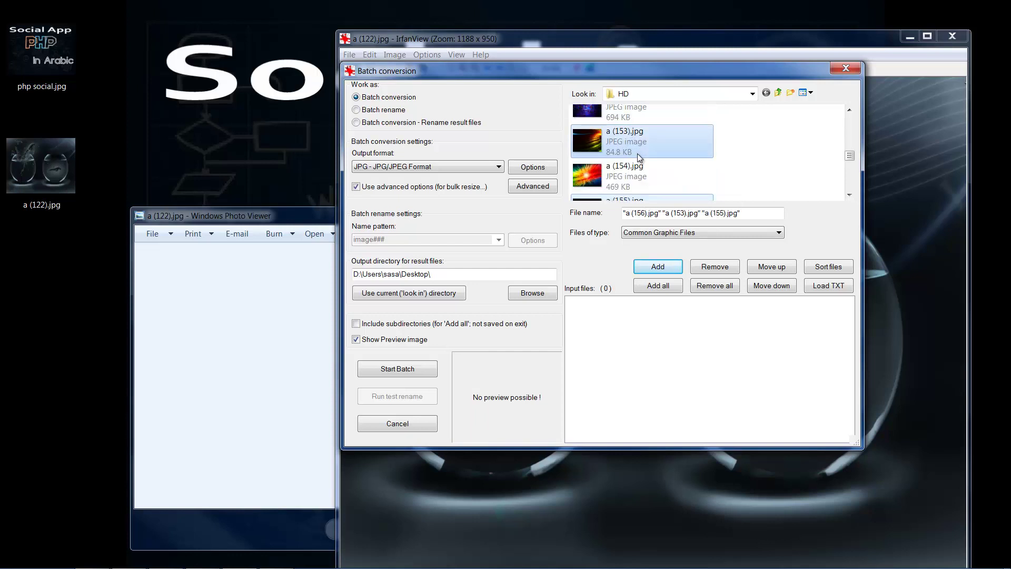
pyautogui.click(655, 269)
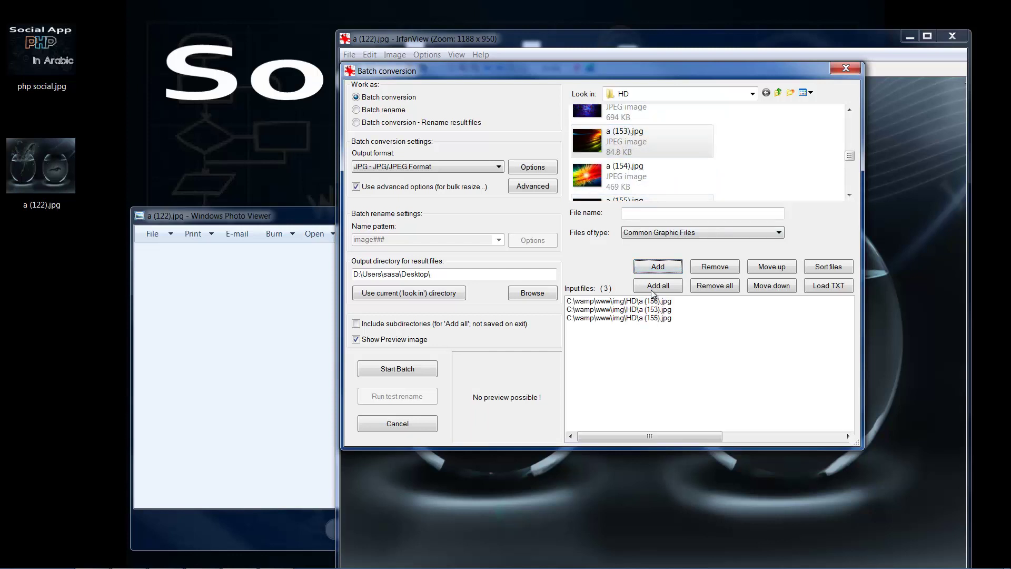
# Step: Try adding every file of the HD folder to the batch input files and clear the whole list
pyautogui.click(653, 291)
pyautogui.click(715, 285)
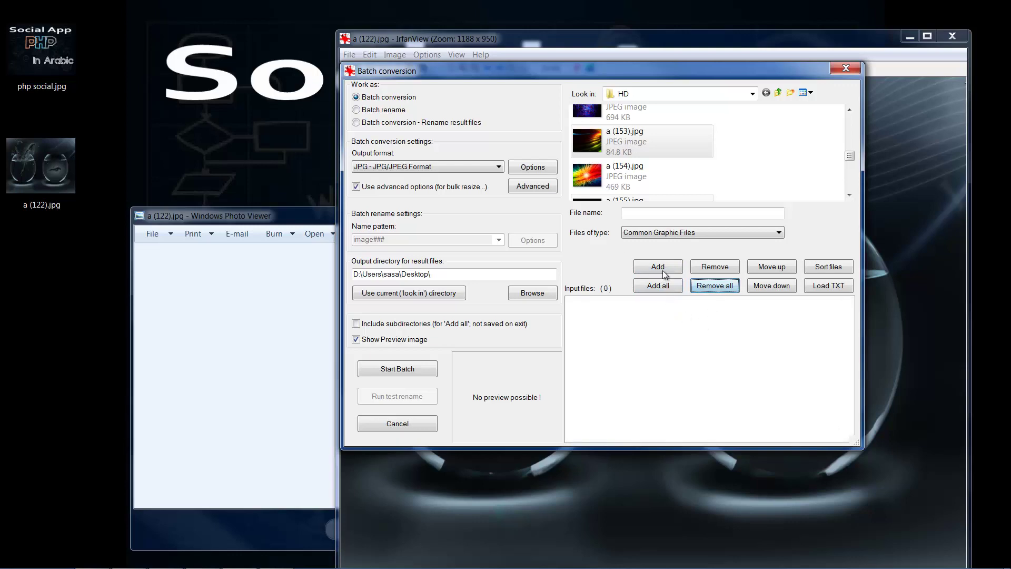
# Step: Add a (151).jpg, a (153).jpg and a (154).jpg from the HD folder to the batch input files
pyautogui.click(612, 137)
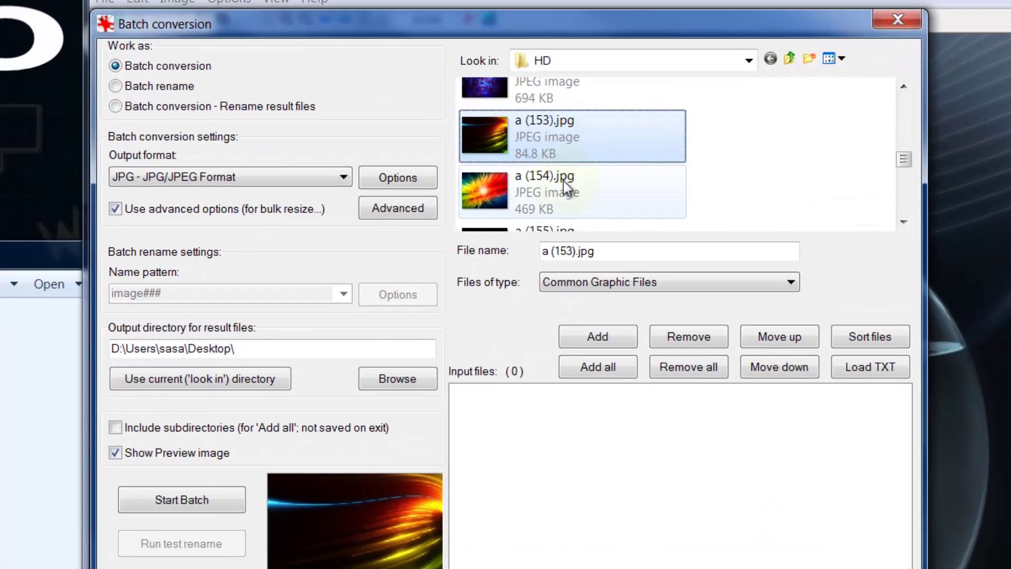
pyautogui.keyDown('ctrl'); pyautogui.click(609, 177); pyautogui.keyUp('ctrl')
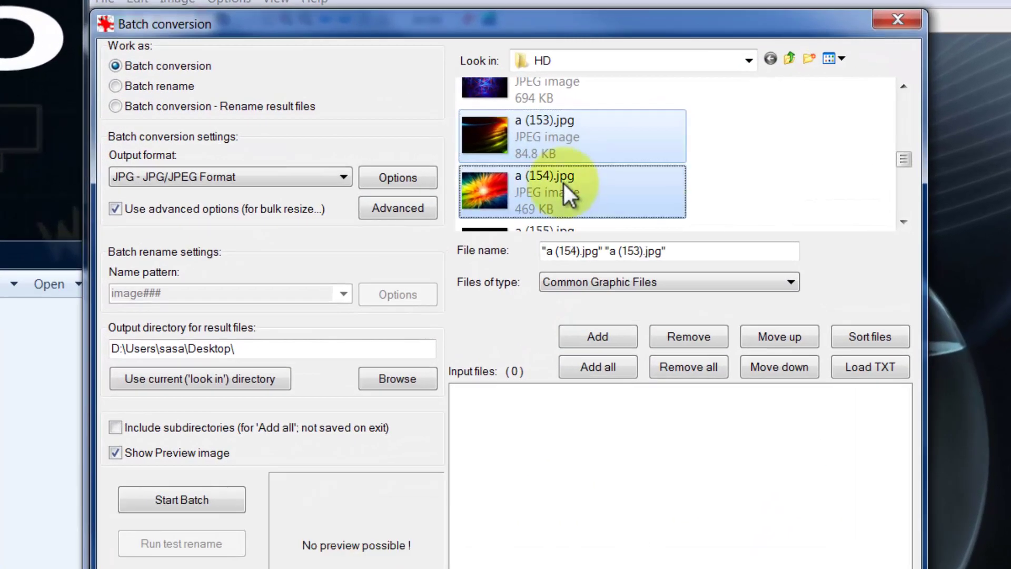
pyautogui.scroll(3, 565, 185)
pyautogui.keyDown('ctrl'); pyautogui.click(577, 202); pyautogui.keyUp('ctrl')
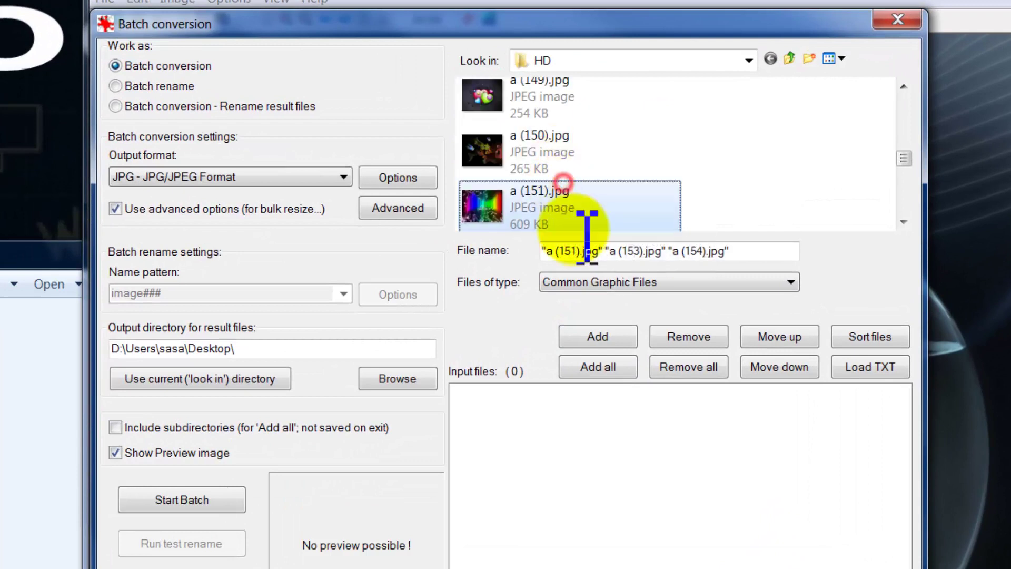
pyautogui.click(590, 337)
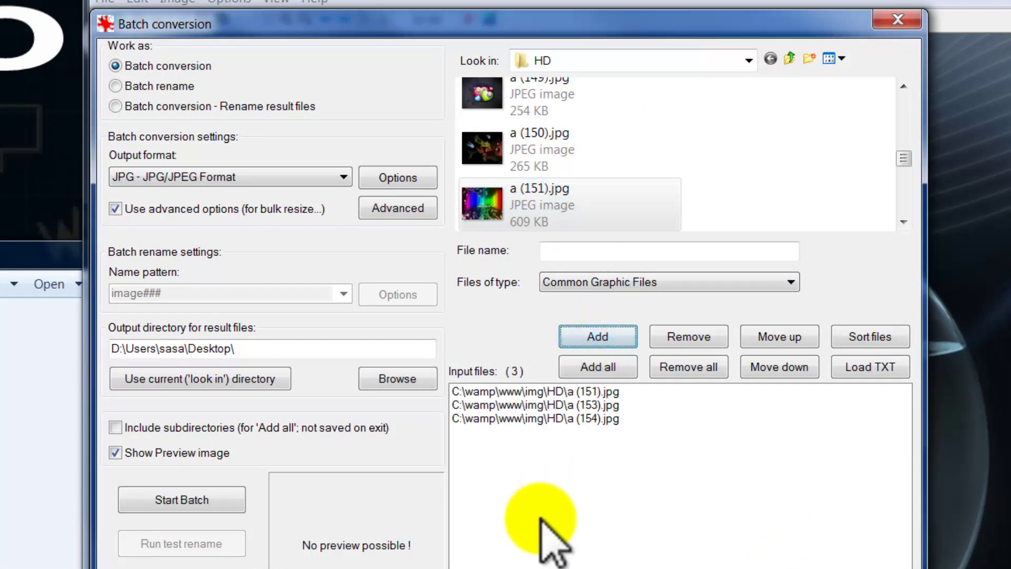
# Step: Open the JPG output format's save options and accept a save quality of 77
pyautogui.click(395, 177)
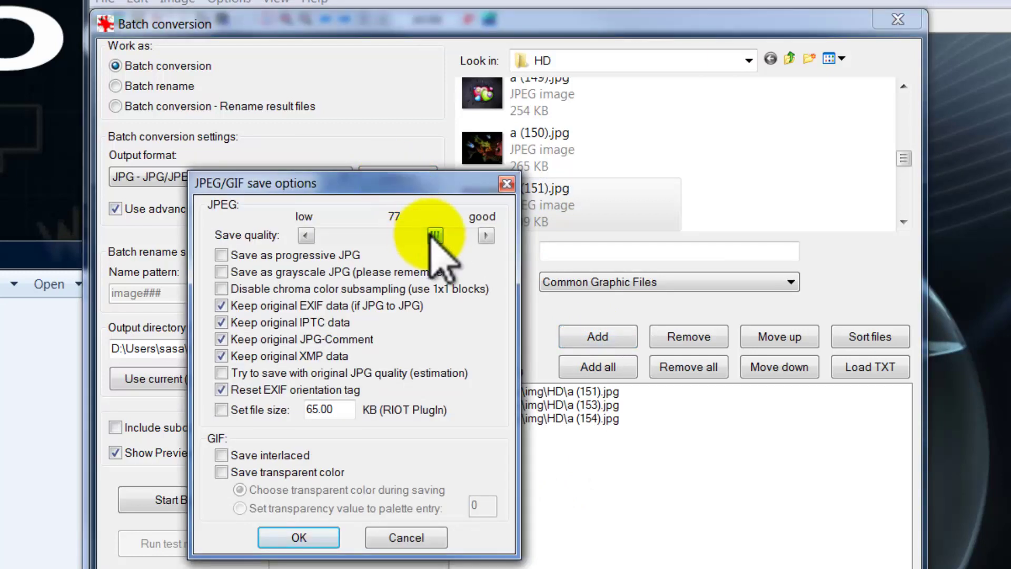
pyautogui.moveTo(435, 235)
pyautogui.mouseDown()
pyautogui.moveTo(355, 238)
pyautogui.moveTo(435, 242)
pyautogui.moveTo(428, 236)
pyautogui.mouseUp()
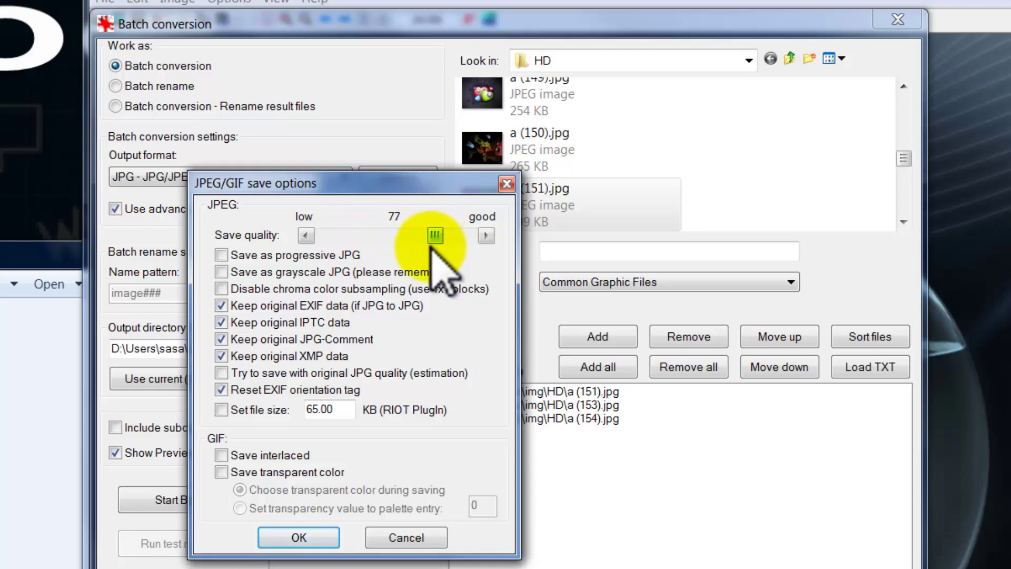
pyautogui.click(318, 538)
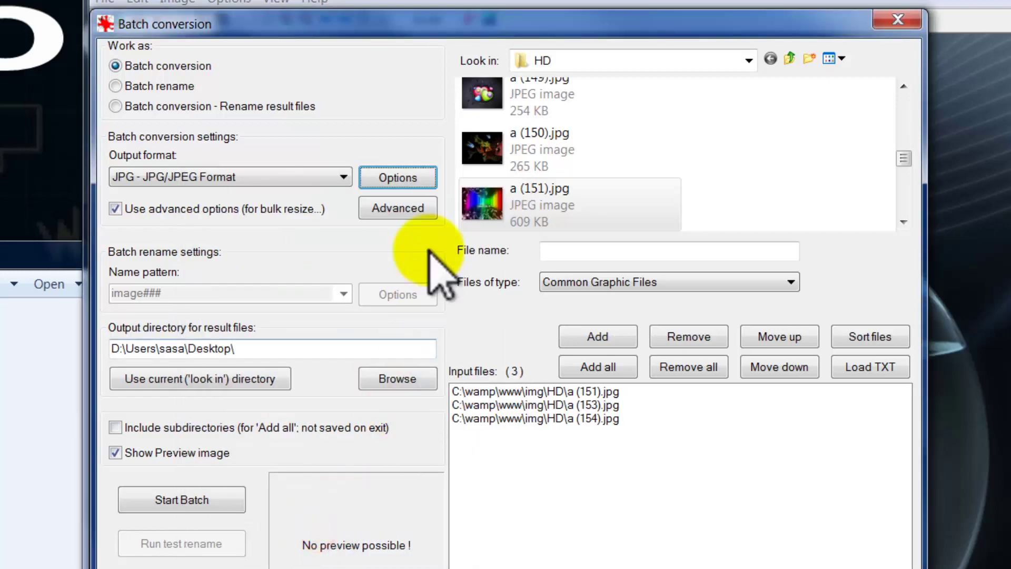
# Step: In the advanced bulk options, preserve the aspect ratio and set the new size to 200 pixels wide and 110 pixels high
pyautogui.click(398, 209)
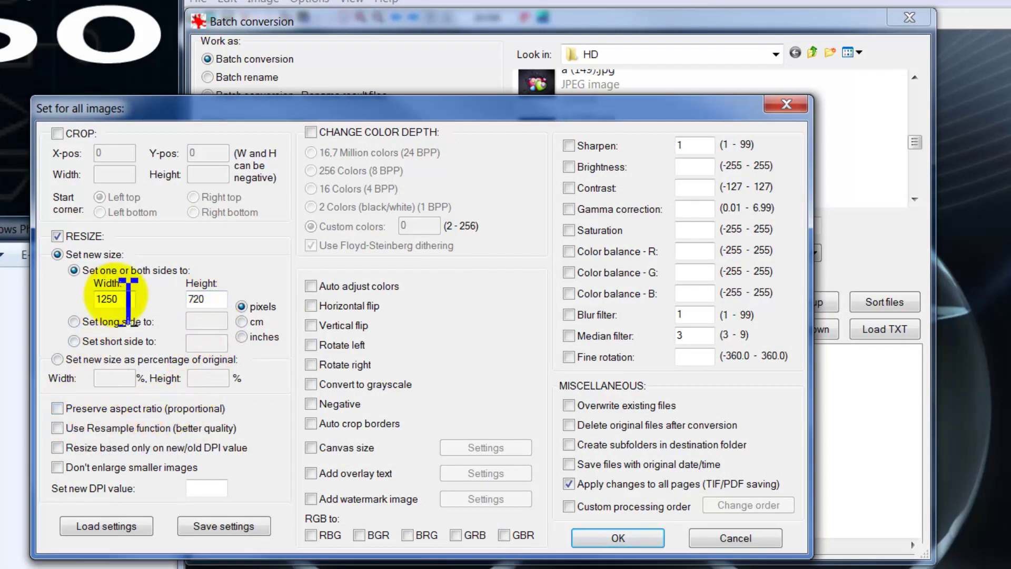
pyautogui.click(58, 409)
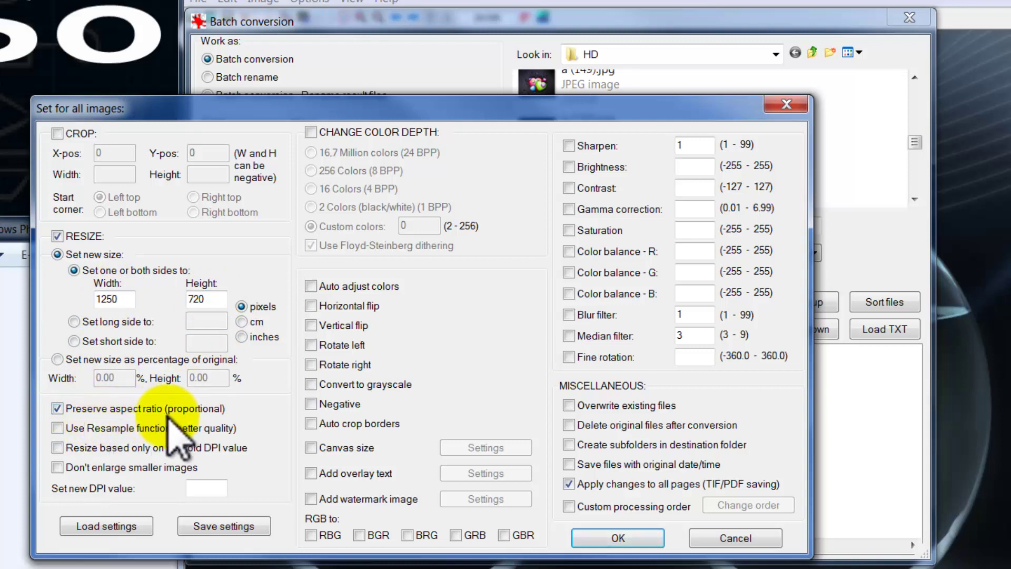
pyautogui.moveTo(121, 298); pyautogui.dragTo(78, 304)
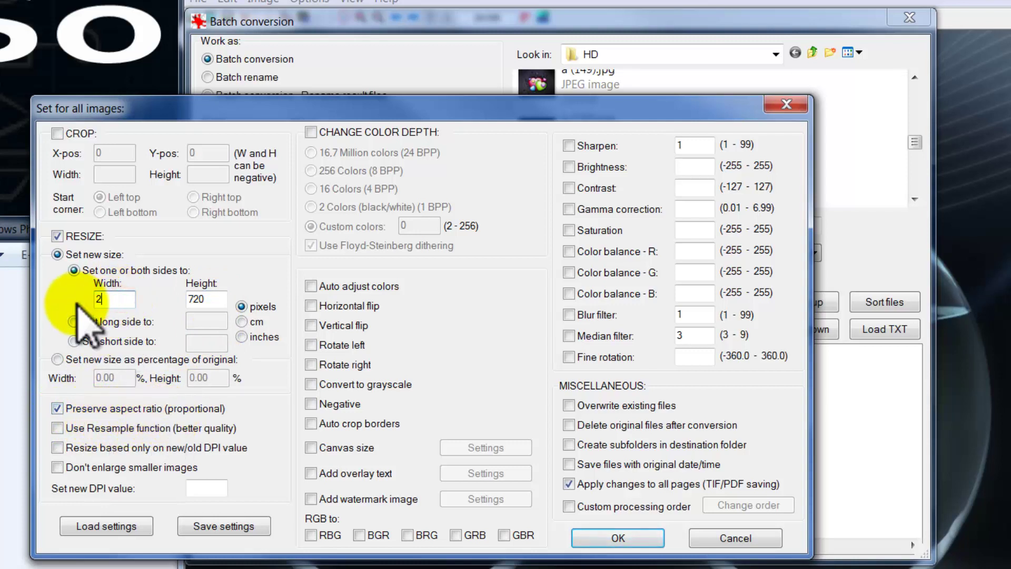
pyautogui.write('200')
pyautogui.doubleClick(200, 299)
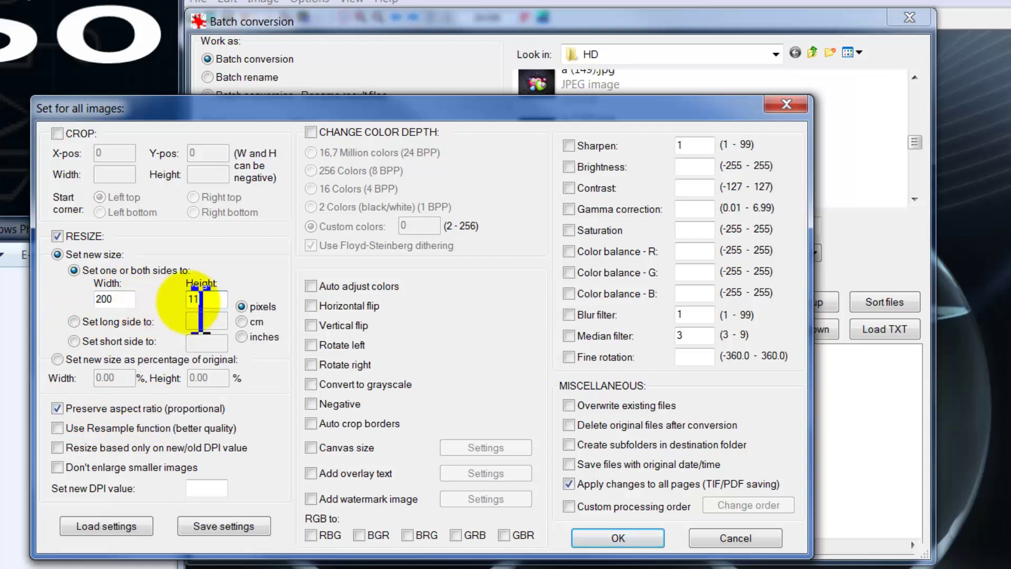
pyautogui.write('1100')
pyautogui.press('BackSpace')
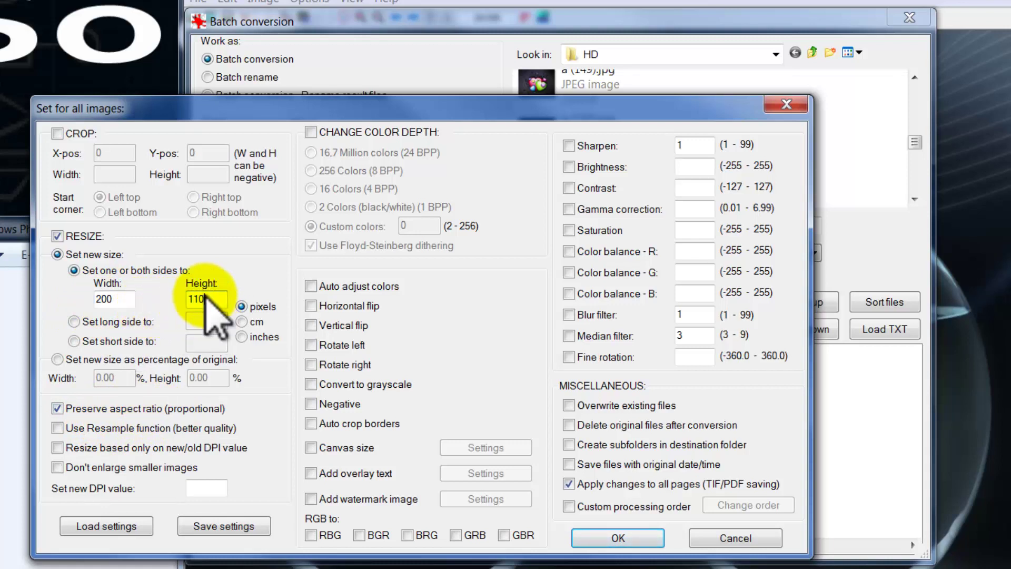
# Step: Turn off Preserve aspect ratio for the bulk resize, accept the advanced settings and start the batch conversion
pyautogui.doubleClick(107, 298)
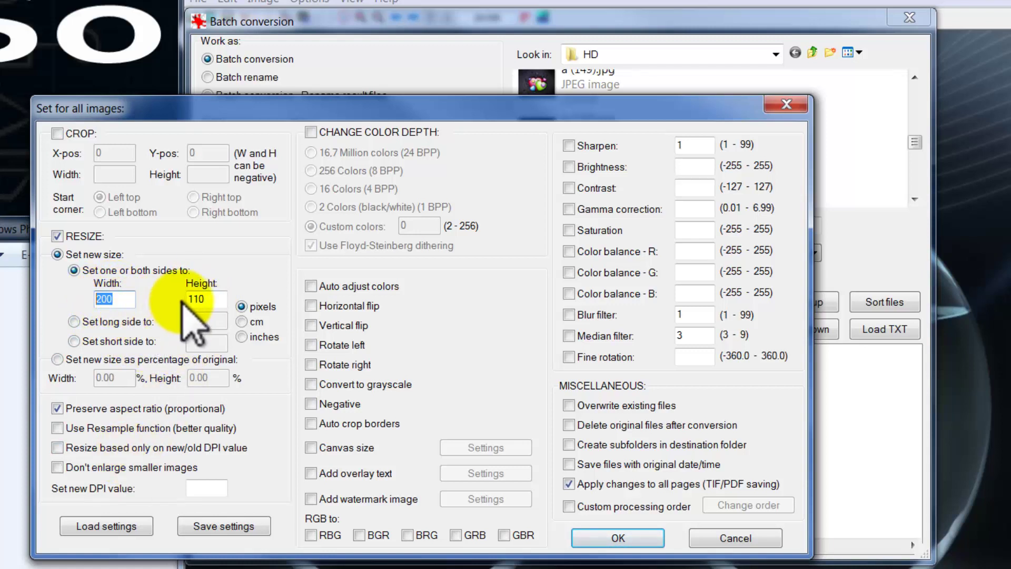
pyautogui.click(86, 407)
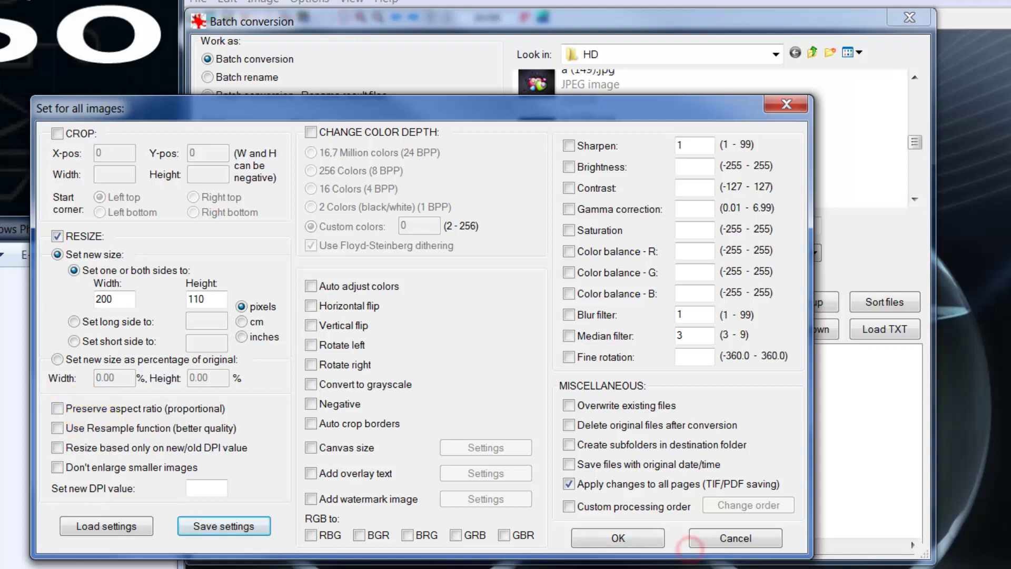
pyautogui.click(629, 538)
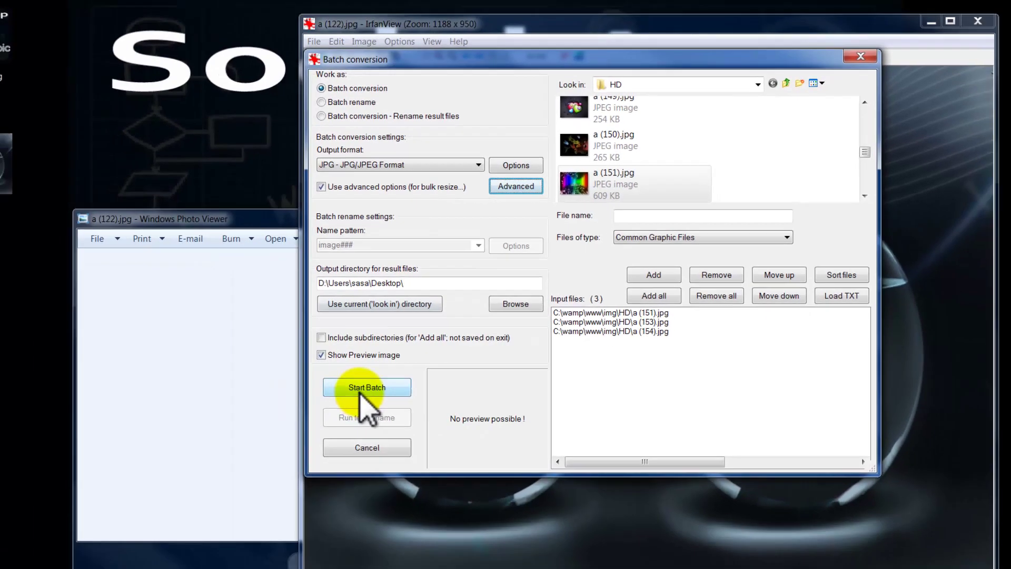
pyautogui.click(267, 448)
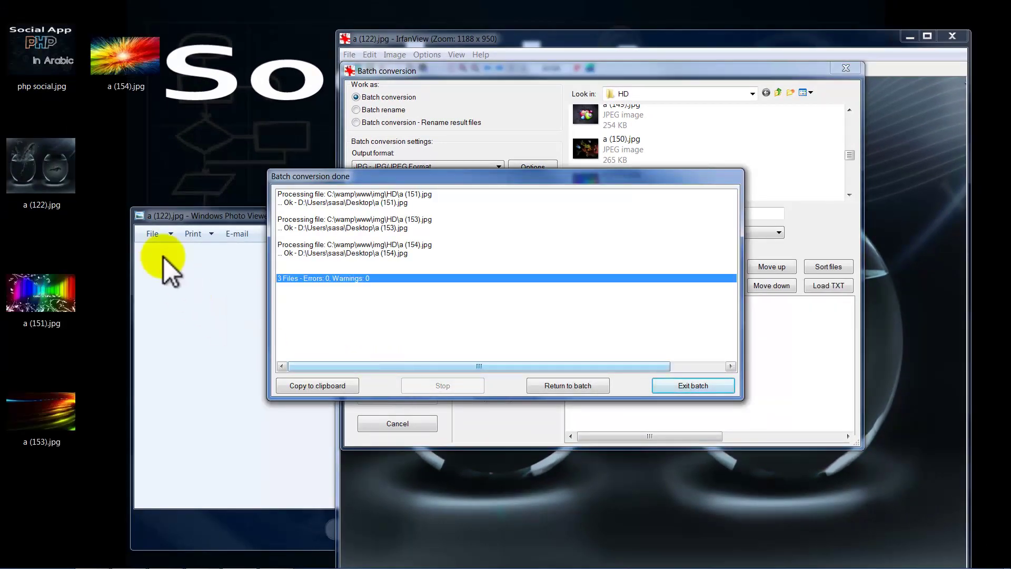
# Step: Check the file details of the converted a (154).jpg, a (151).jpg and a (153).jpg on the Desktop
pyautogui.click(109, 94)
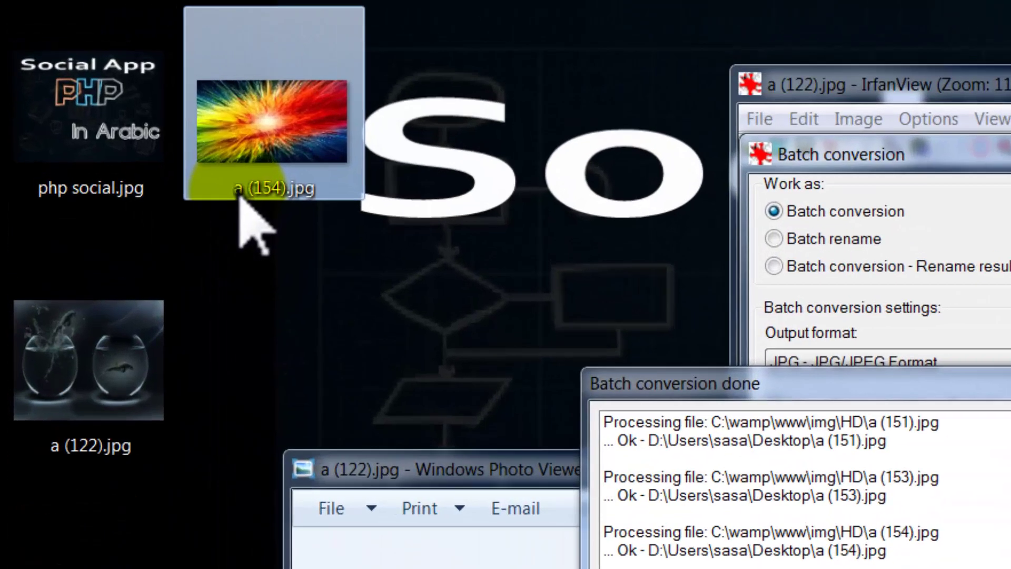
pyautogui.moveTo(109, 90)
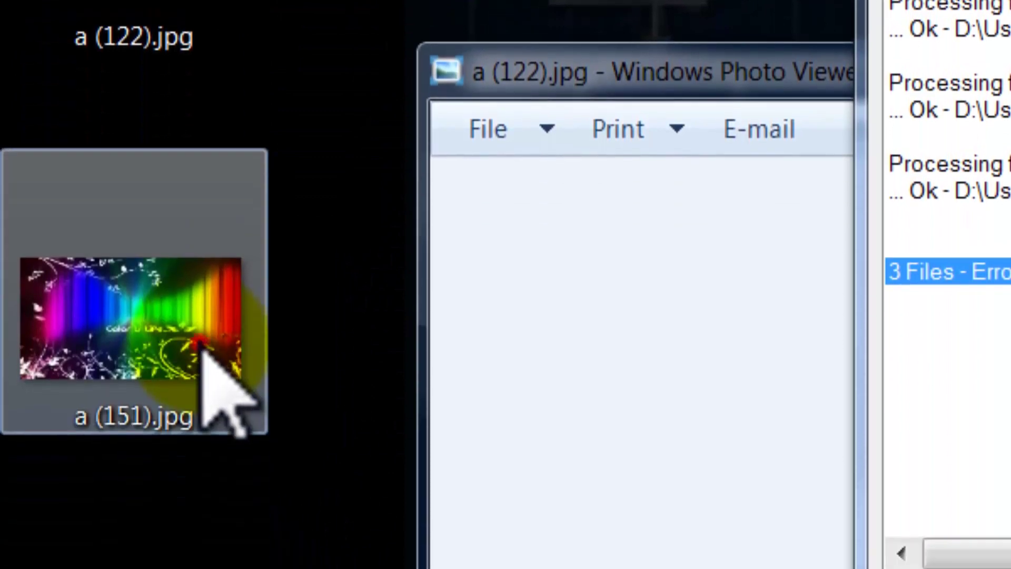
pyautogui.click(203, 350)
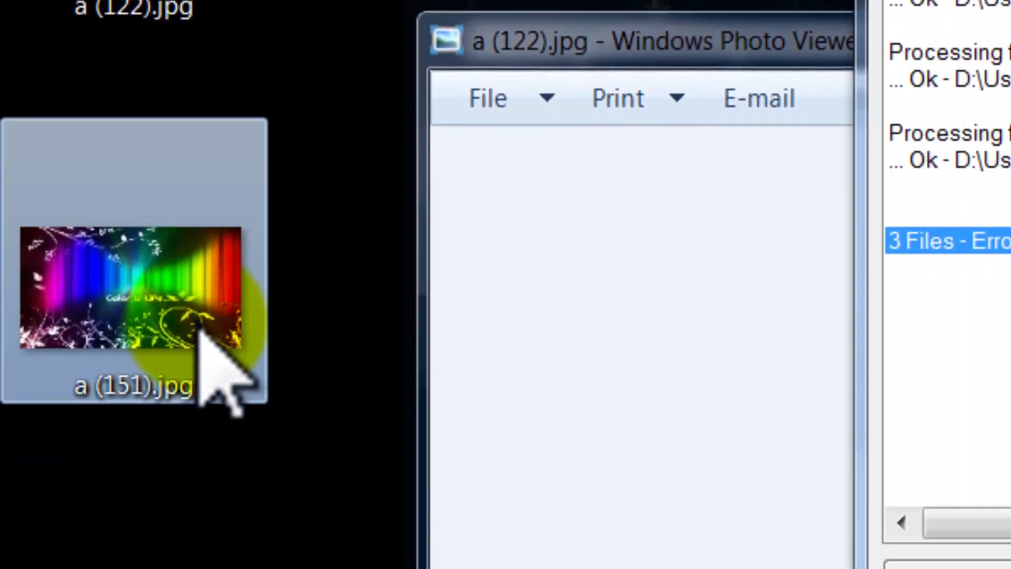
pyautogui.moveTo(201, 357)
pyautogui.click(153, 480)
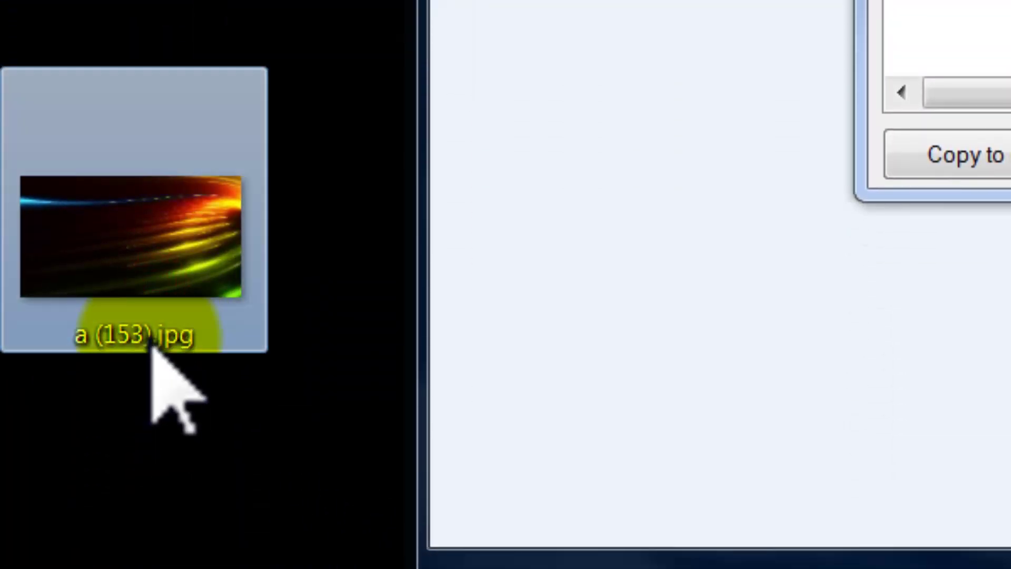
pyautogui.moveTo(151, 349)
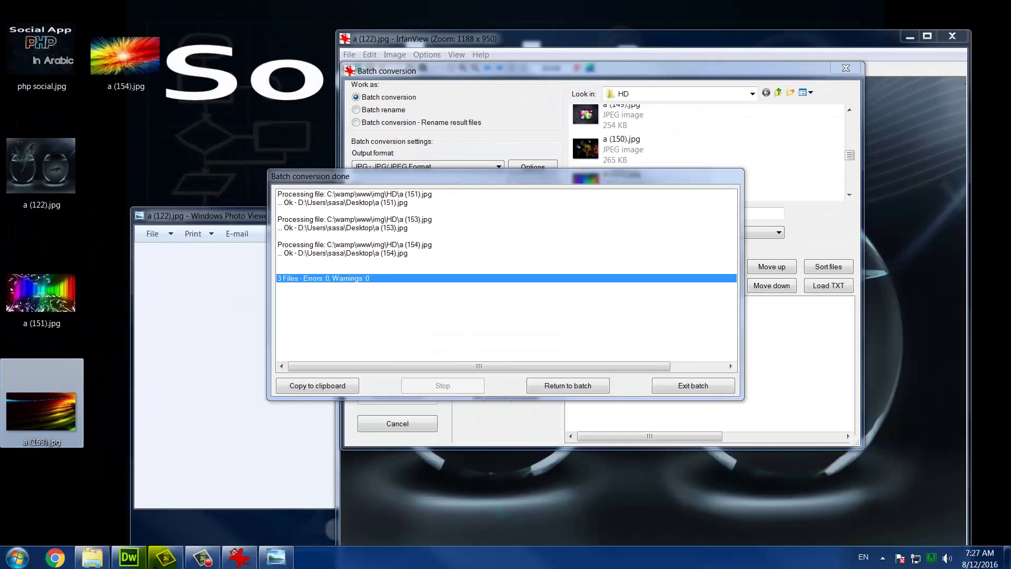
# Step: Compare the dimensions and file size of the original a (154).jpg in the HD folder with its converted Desktop copy
pyautogui.click(93, 556)
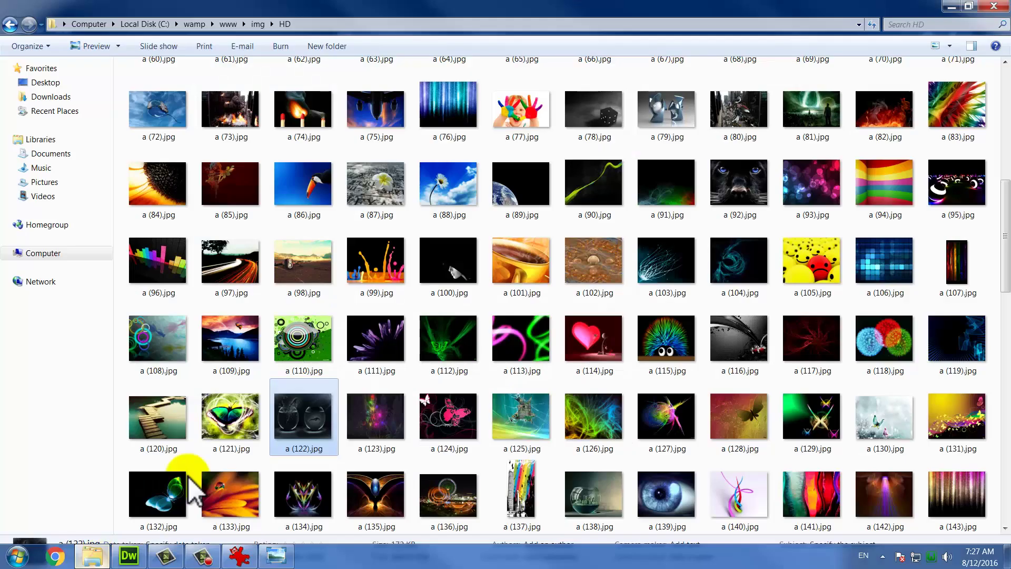
pyautogui.doubleClick(459, 8)
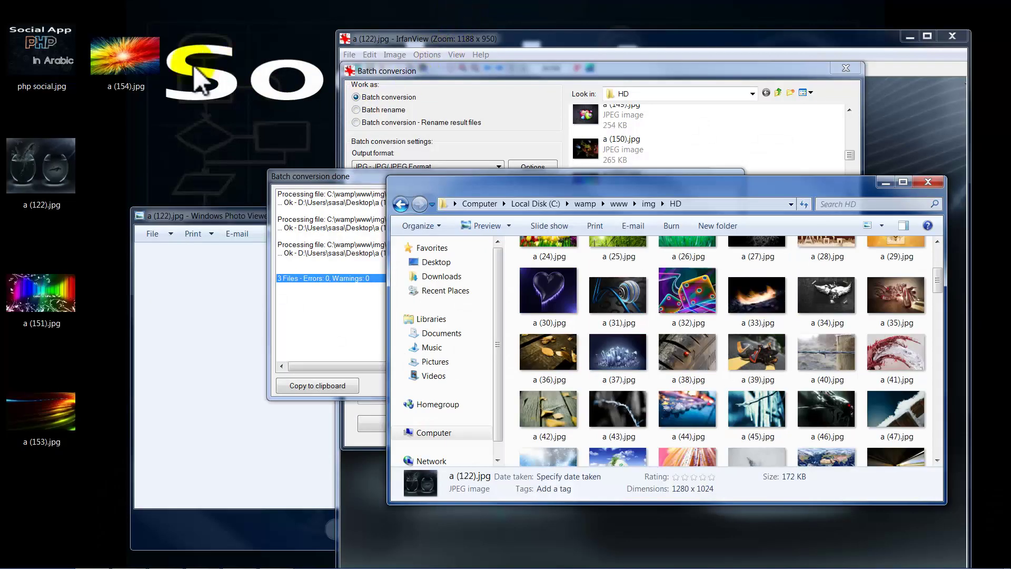
pyautogui.click(634, 365)
pyautogui.scroll(-10, 634, 368)
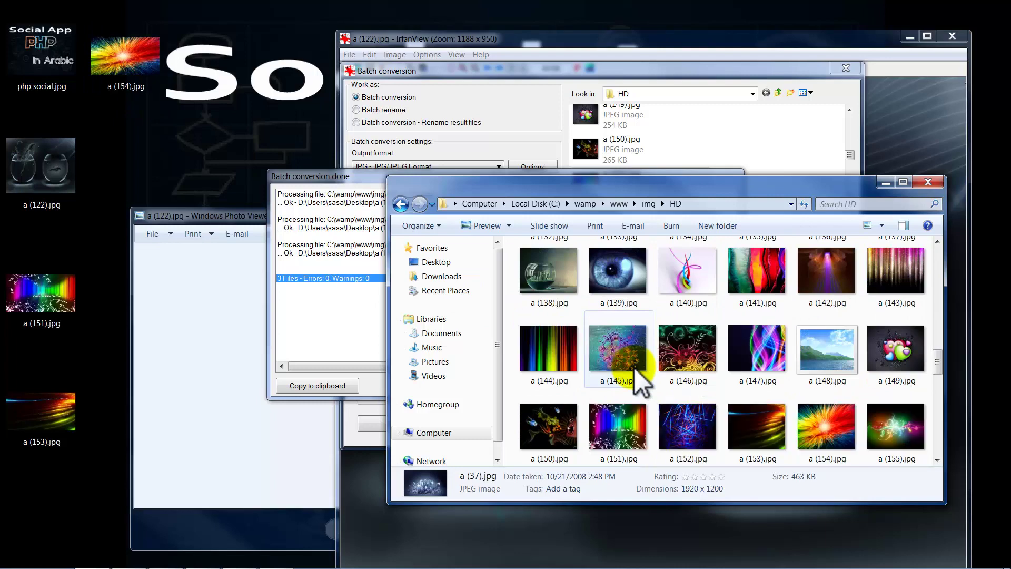
pyautogui.scroll(-1, 634, 368)
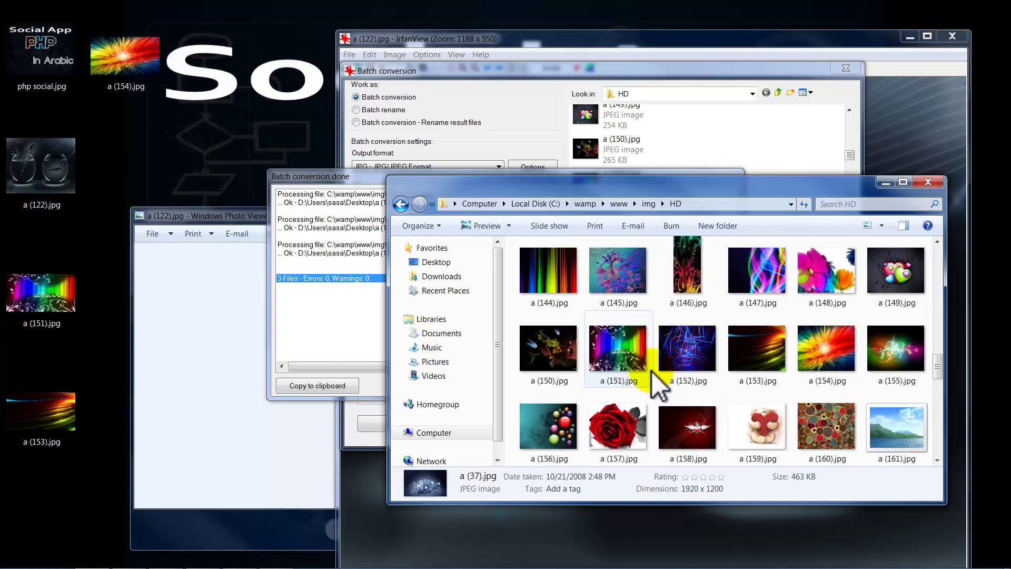
pyautogui.click(823, 378)
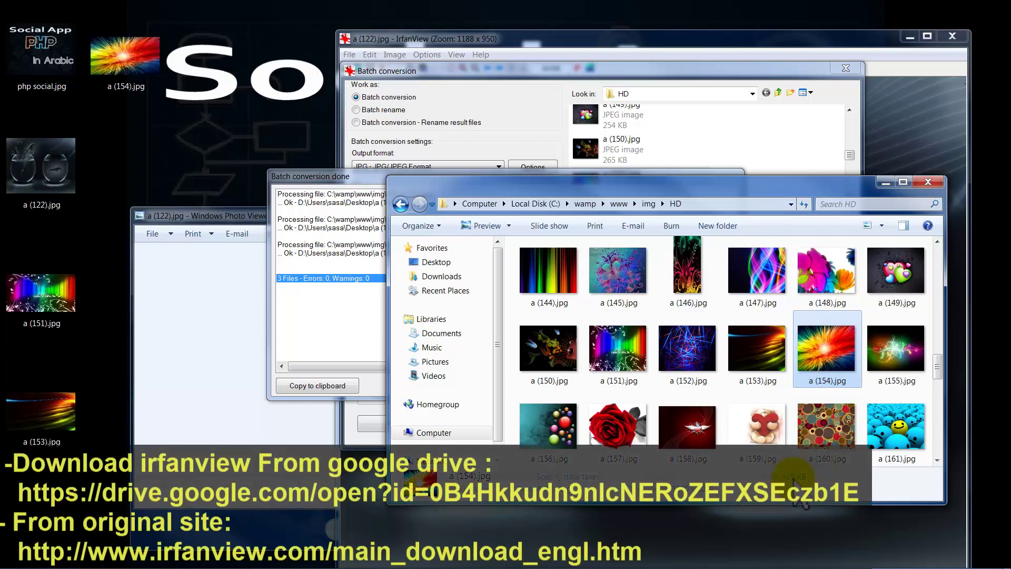
pyautogui.click(136, 94)
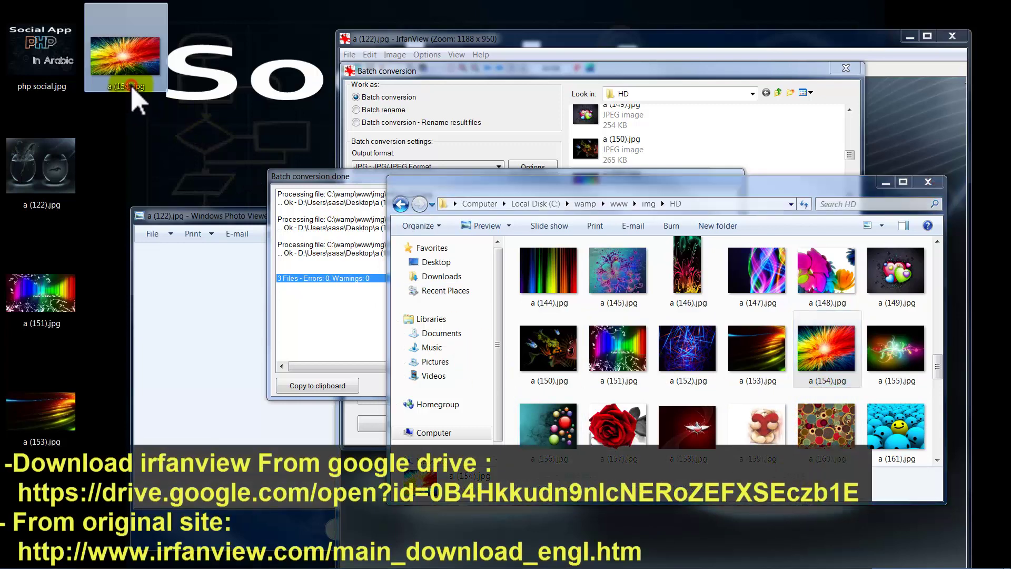
pyautogui.moveTo(140, 95)
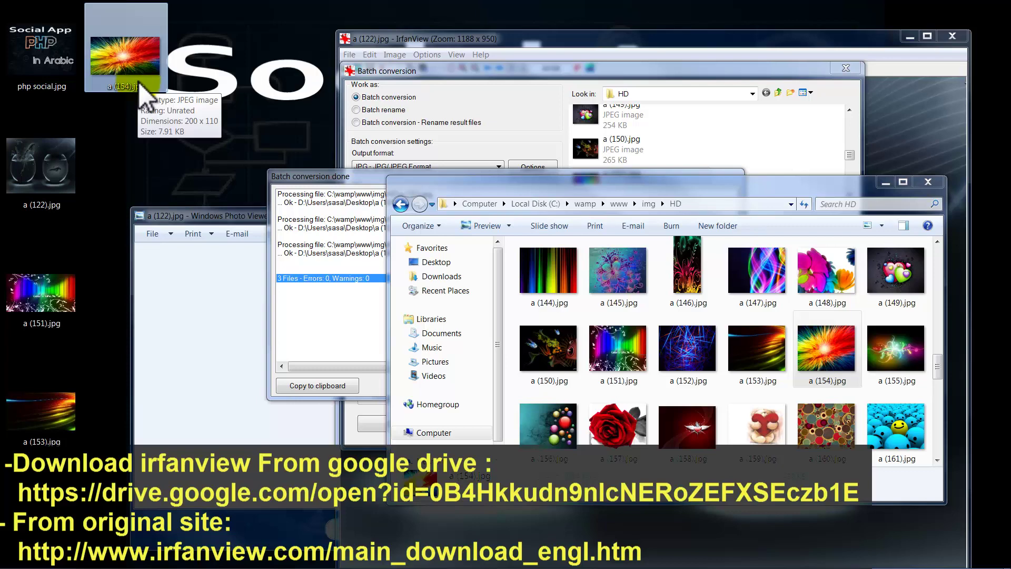
# Step: Go back from the HD folder to the www folder and open its img folder
pyautogui.click(400, 204)
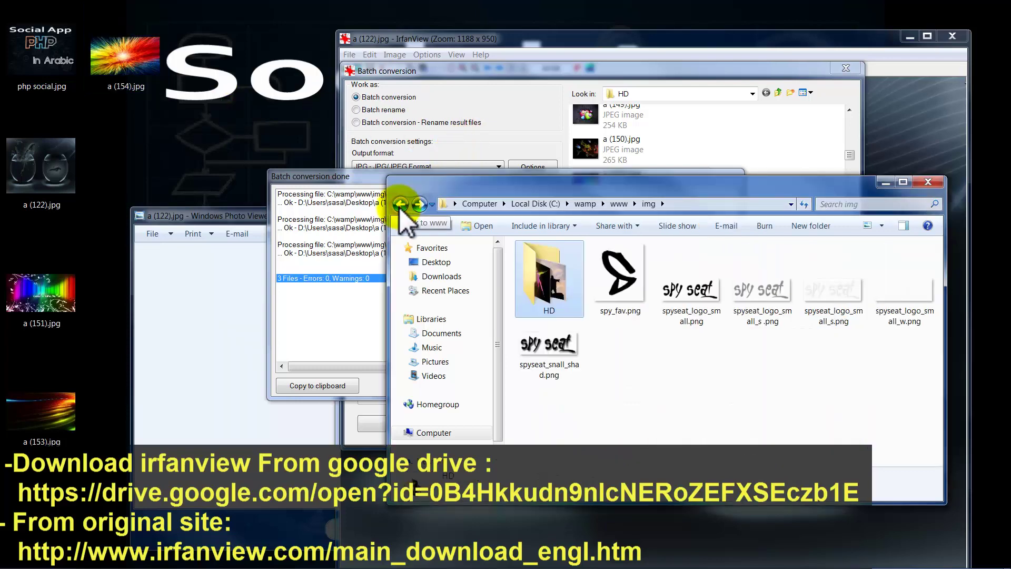
pyautogui.click(400, 204)
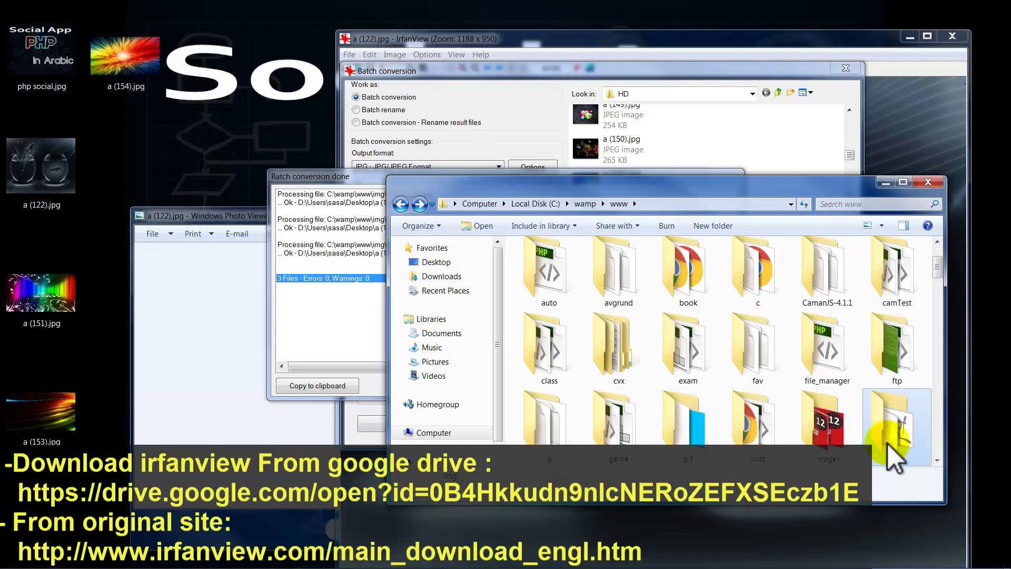
pyautogui.doubleClick(895, 457)
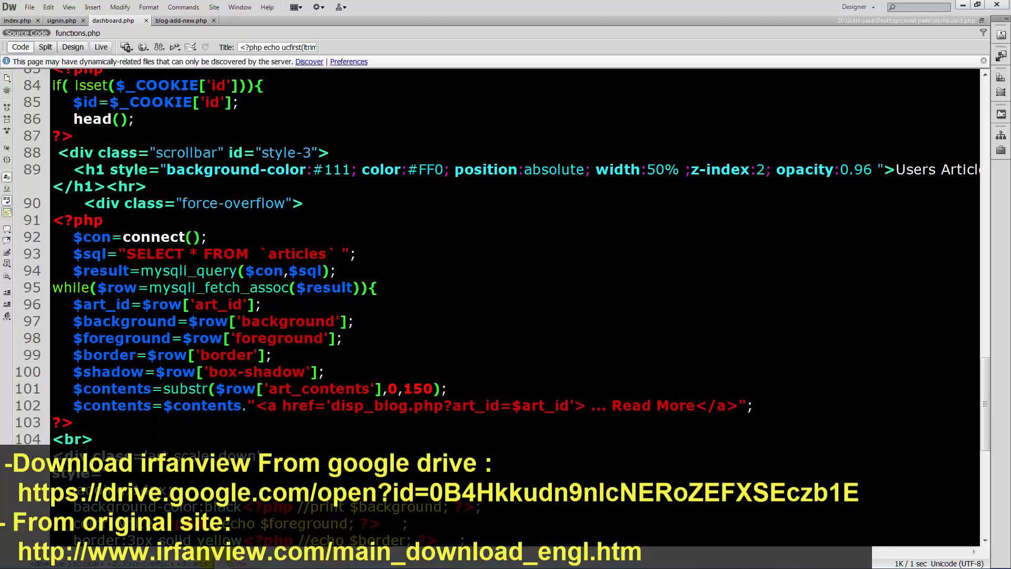
# Step: Switch to Dreamweaver and try to preview dashboard.php in a browser
pyautogui.click(143, 47)
pyautogui.click(155, 65)
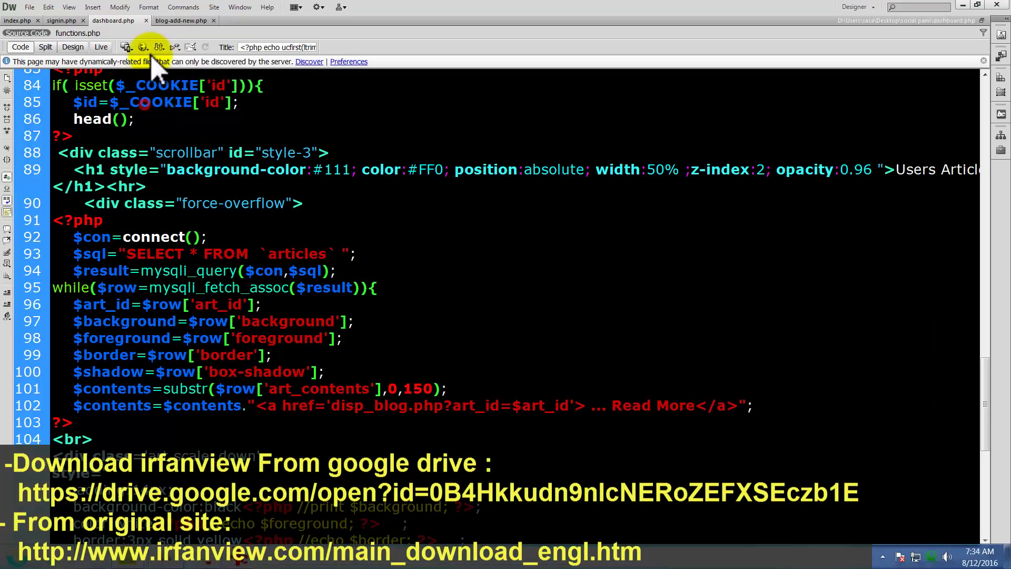
pyautogui.click(143, 48)
pyautogui.click(159, 67)
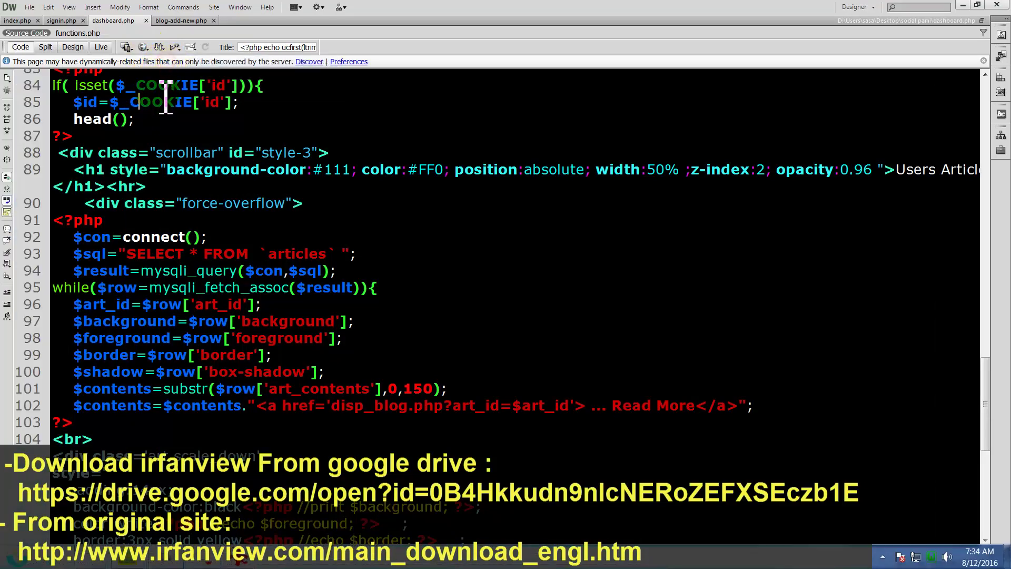